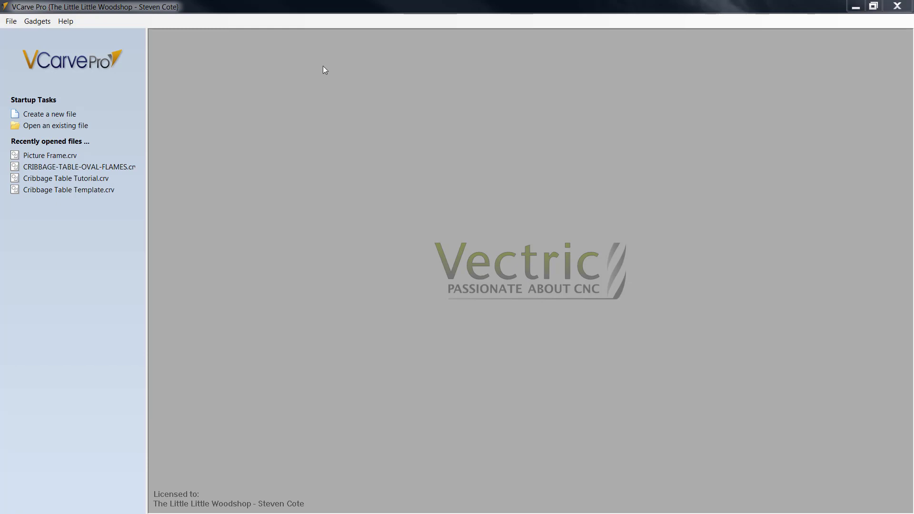
Create a new job and accept the 12 x 14 x 0.75 inch material setup
{"action": "left_click", "coordinate": [69, 117]}
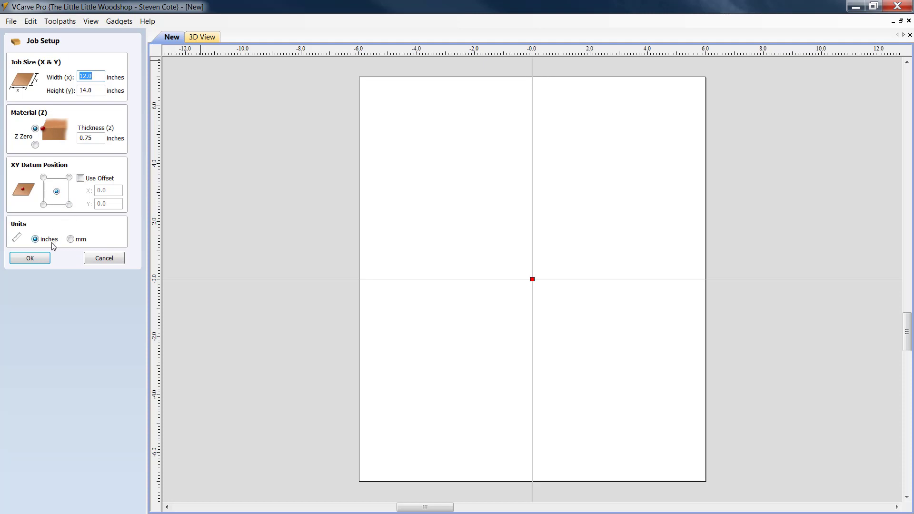
{"action": "left_click", "coordinate": [25, 259]}
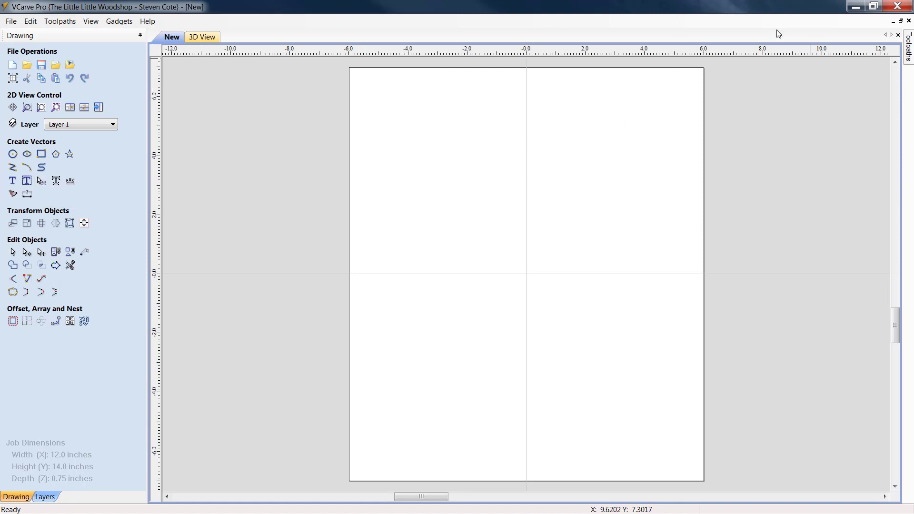
Pin the Toolpaths panel open and draw an 8 x 10 inch rectangle
{"action": "mouse_move", "coordinate": [908, 57]}
{"action": "left_click", "coordinate": [896, 36]}
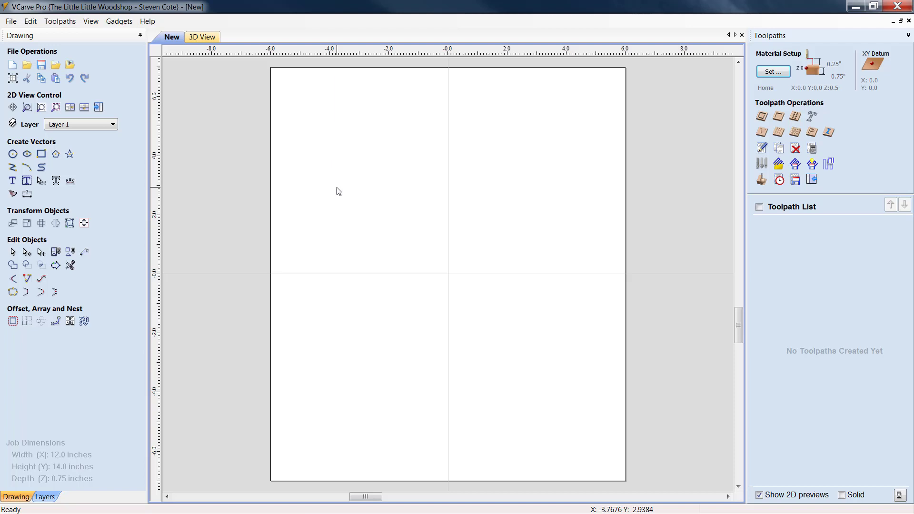
{"action": "left_click", "coordinate": [41, 153]}
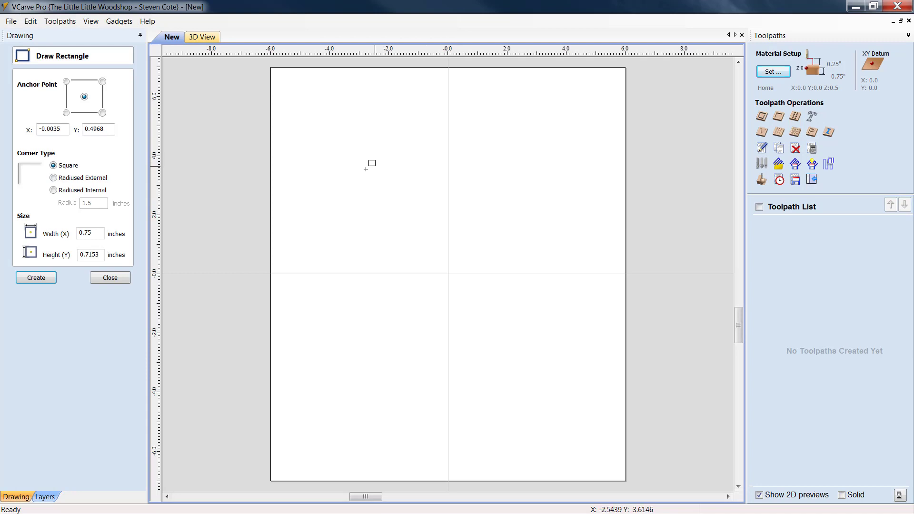
{"action": "mouse_move", "coordinate": [371, 168]}
{"action": "left_mouse_down"}
{"action": "mouse_move", "coordinate": [537, 170]}
{"action": "mouse_move", "coordinate": [542, 408]}
{"action": "left_mouse_up"}
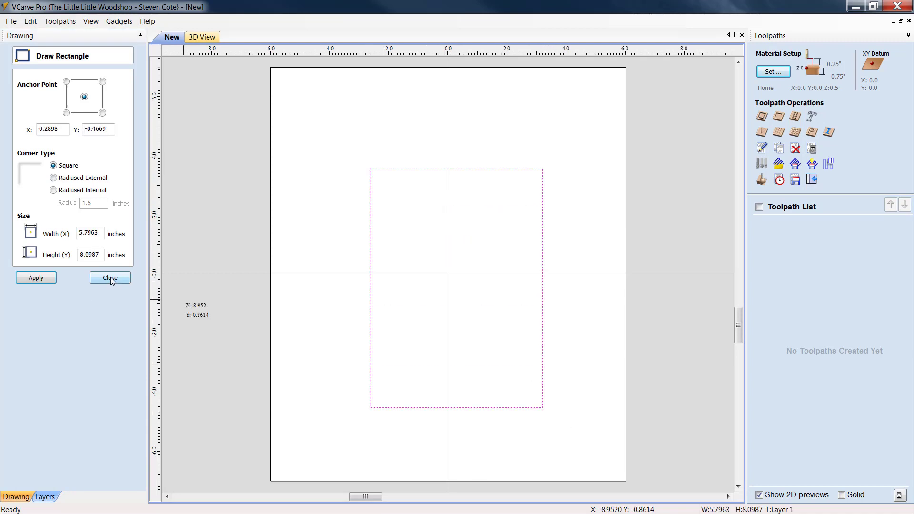
{"action": "double_click", "coordinate": [99, 234]}
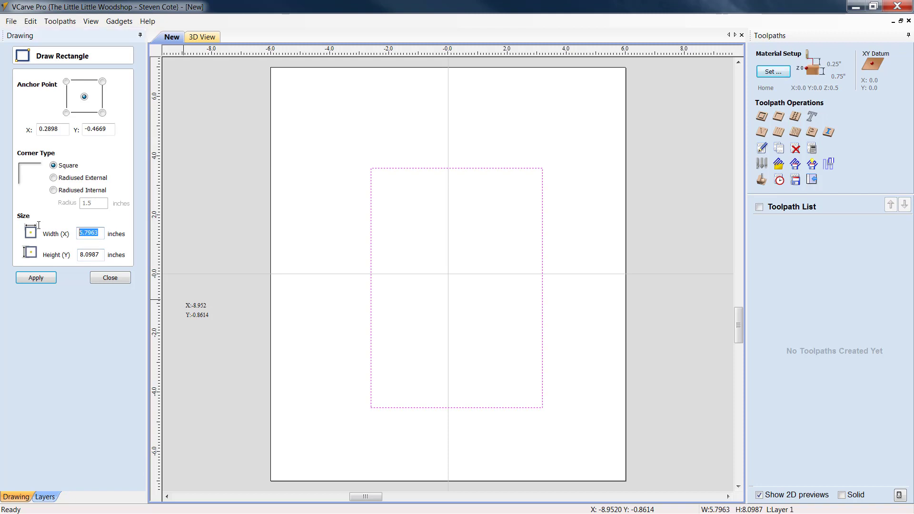
{"action": "type", "text": "8"}
{"action": "key", "text": "Tab"}
{"action": "type", "text": "10.0"}
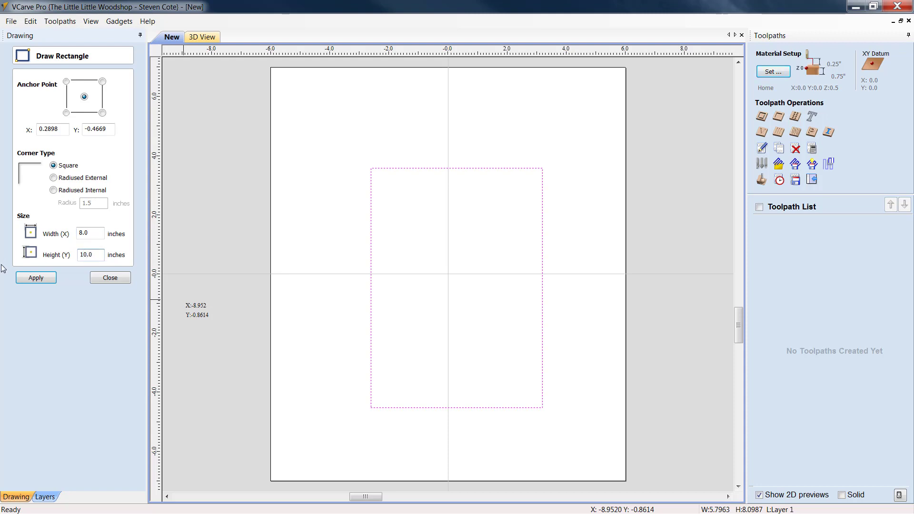
{"action": "left_click", "coordinate": [32, 278]}
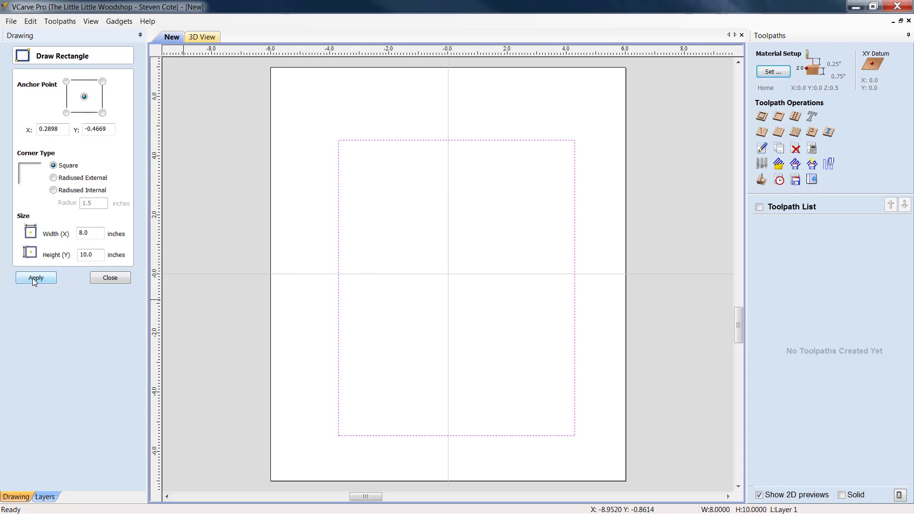
{"action": "left_click", "coordinate": [109, 278]}
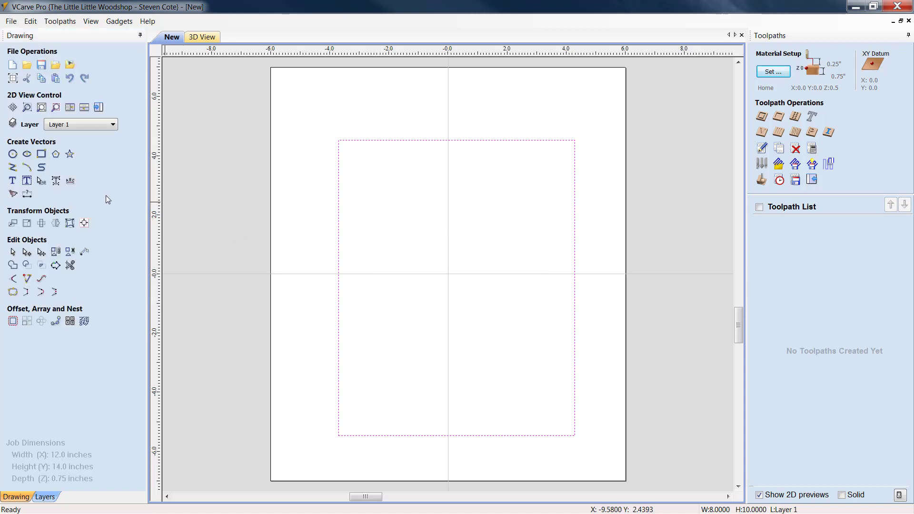
Align the rectangle to the centre of the material
{"action": "left_click", "coordinate": [83, 223]}
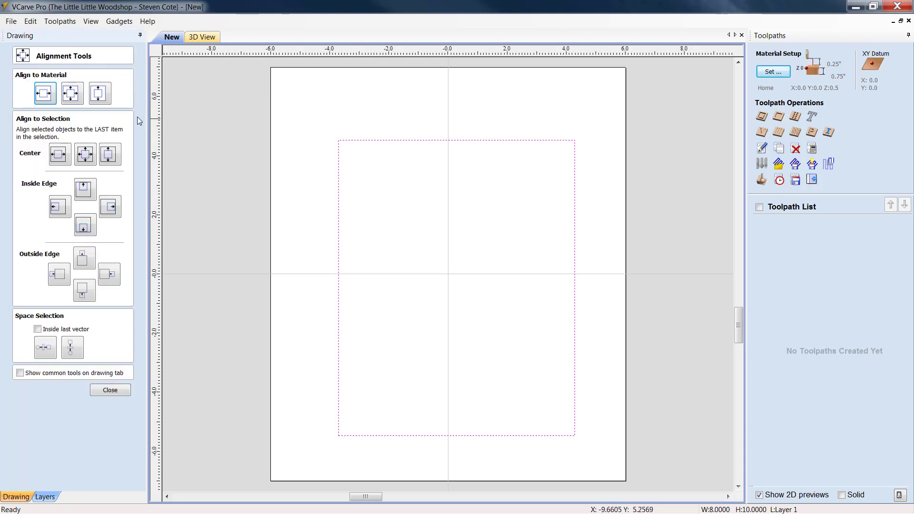
{"action": "left_click", "coordinate": [77, 93]}
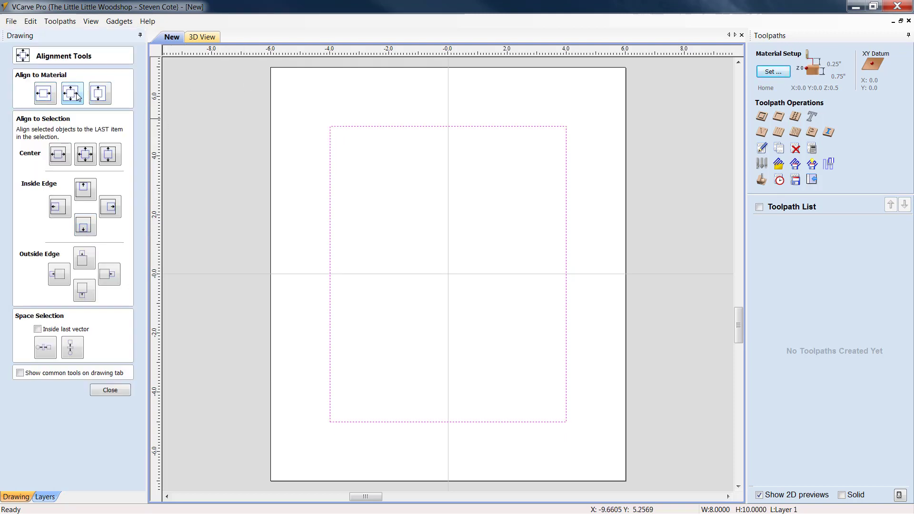
{"action": "left_click", "coordinate": [112, 390]}
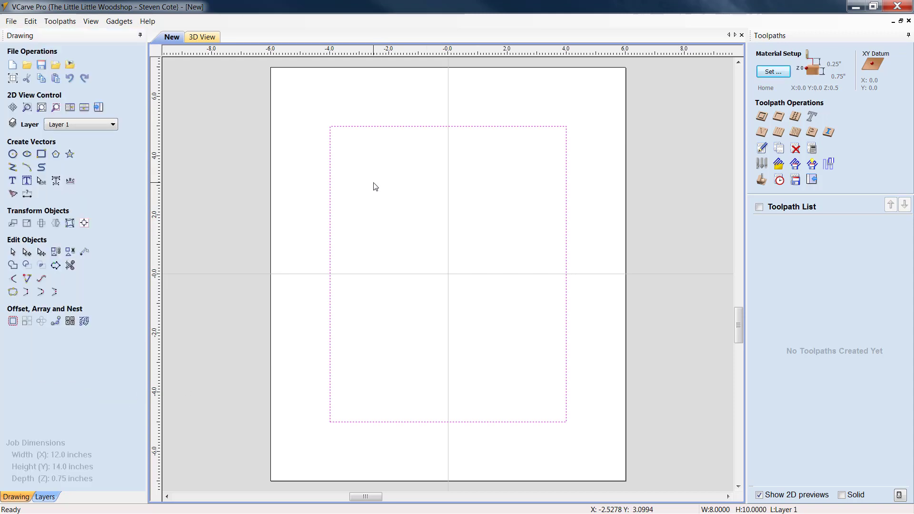
Copy the 8 x 10 rectangle and paste the duplicate in place over it
{"action": "left_click", "coordinate": [438, 126]}
{"action": "right_click", "coordinate": [432, 153]}
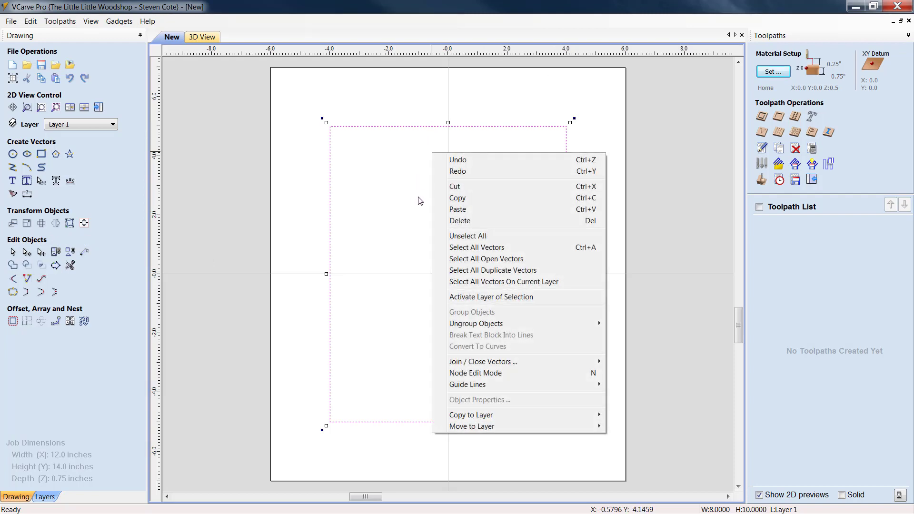
{"action": "left_click", "coordinate": [473, 198]}
{"action": "right_click", "coordinate": [474, 205]}
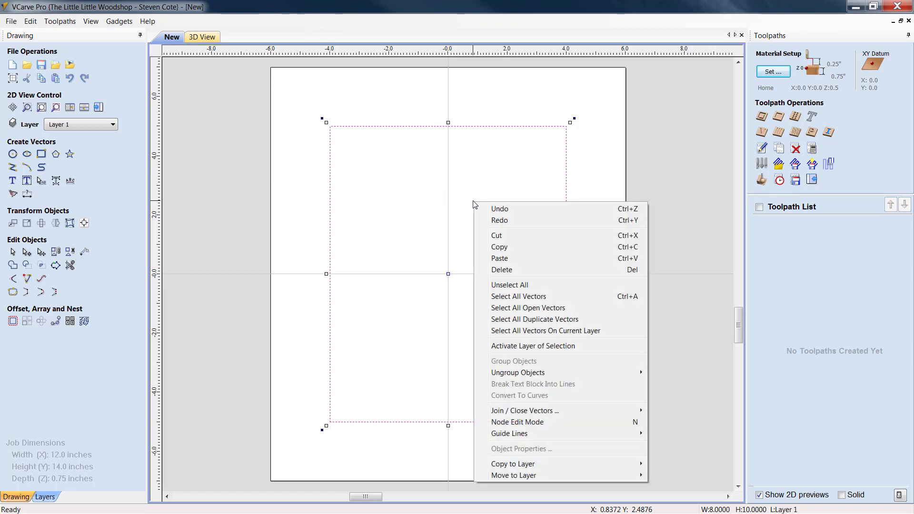
{"action": "left_click", "coordinate": [500, 258]}
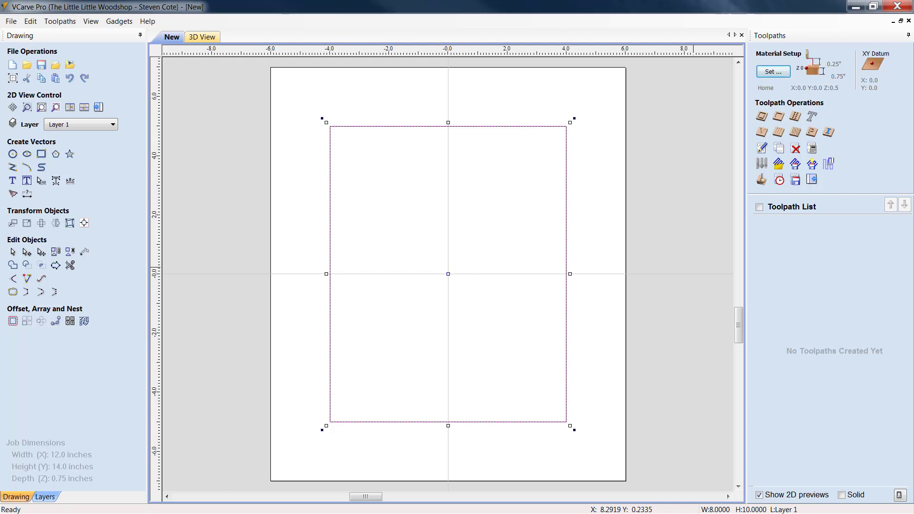
{"action": "key", "text": "alt+Tab"}
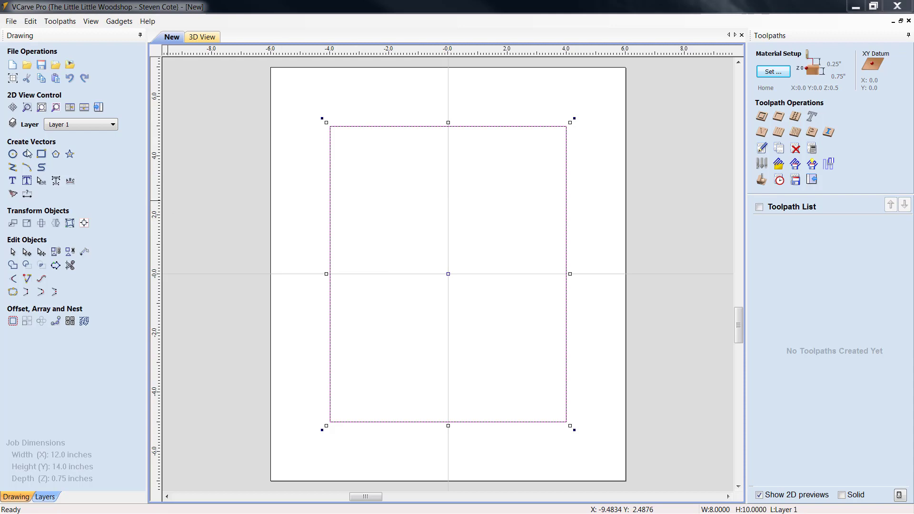
Resize the duplicate to 7.5 x 9.5 inches with Link XY off, then deselect it
{"action": "left_click", "coordinate": [26, 223]}
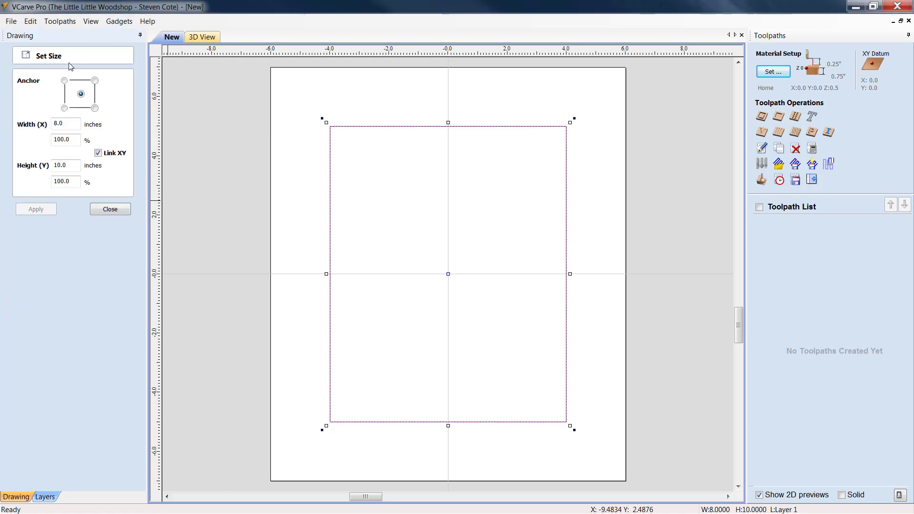
{"action": "double_click", "coordinate": [71, 123]}
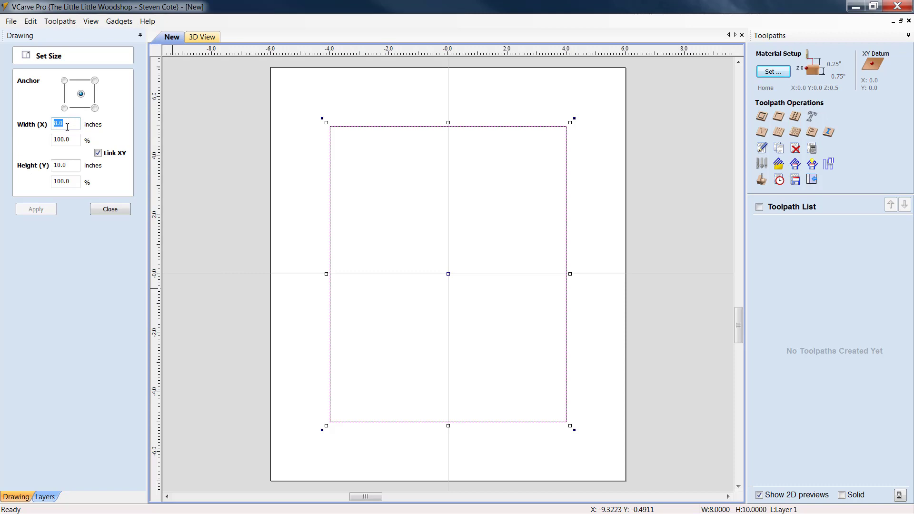
{"action": "type", "text": "7."}
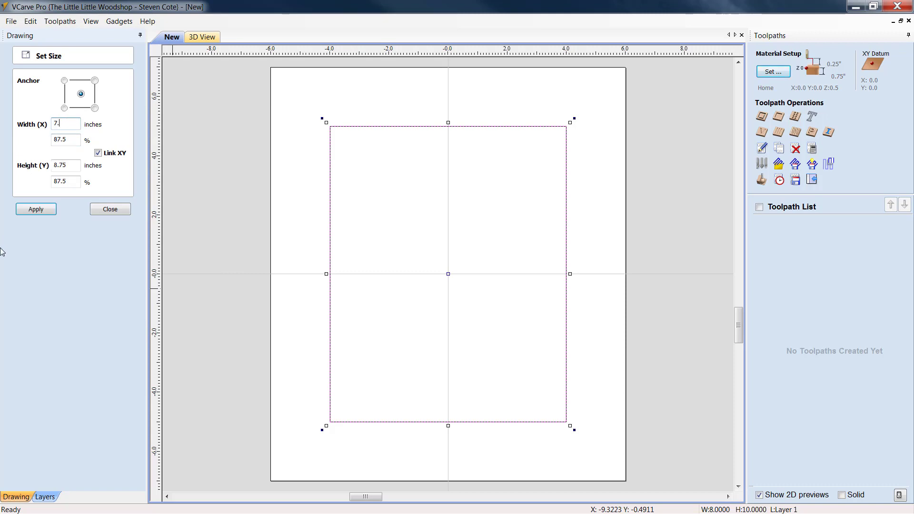
{"action": "type", "text": "5"}
{"action": "left_click", "coordinate": [97, 153]}
{"action": "key", "text": "BackSpace"}
{"action": "key", "text": "BackSpace"}
{"action": "left_click", "coordinate": [39, 210]}
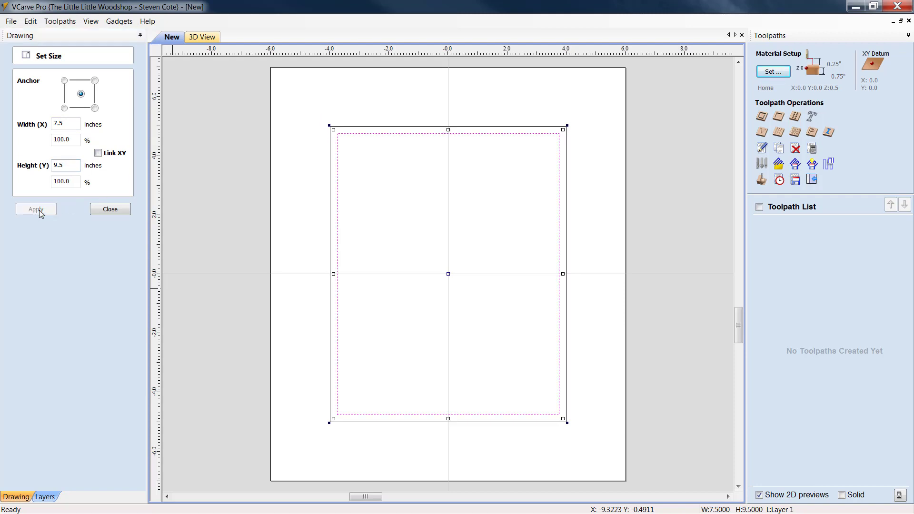
{"action": "left_click", "coordinate": [120, 213]}
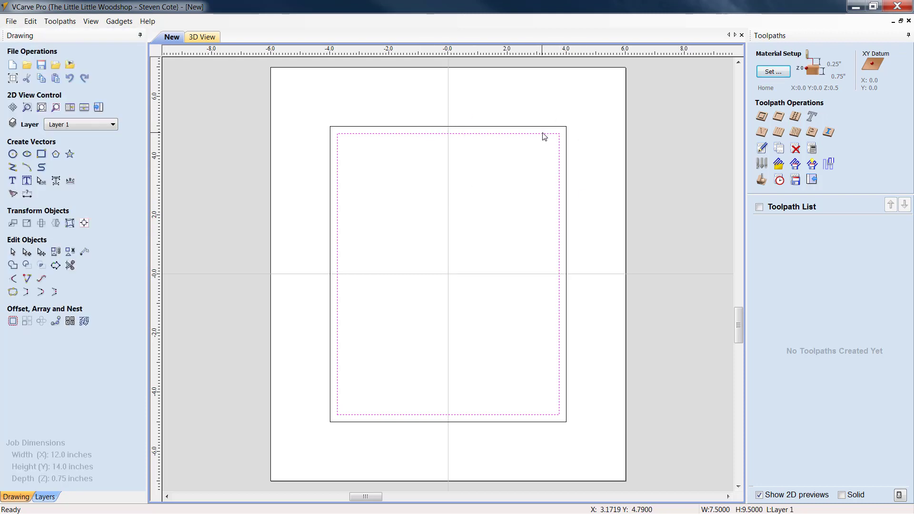
{"action": "key", "text": "Escape"}
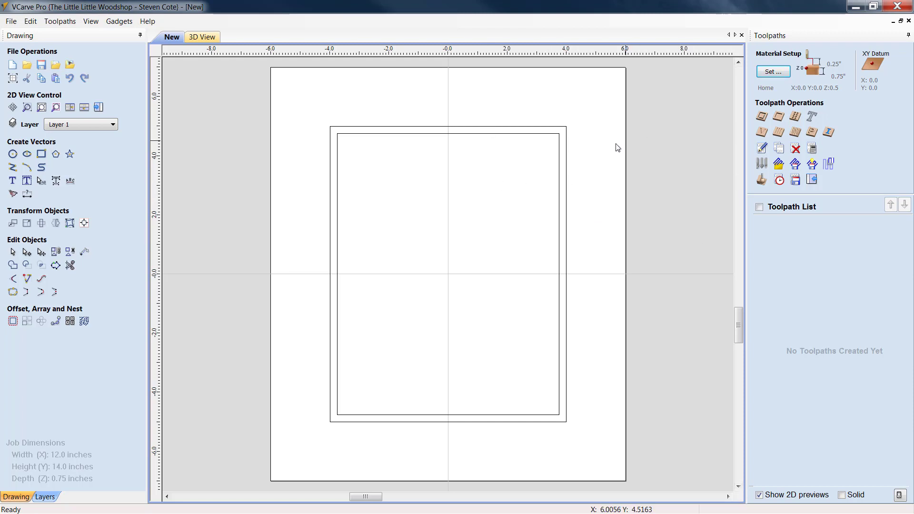
Copy the 8 x 10 rectangle and paste a duplicate in place
{"action": "left_click", "coordinate": [567, 193]}
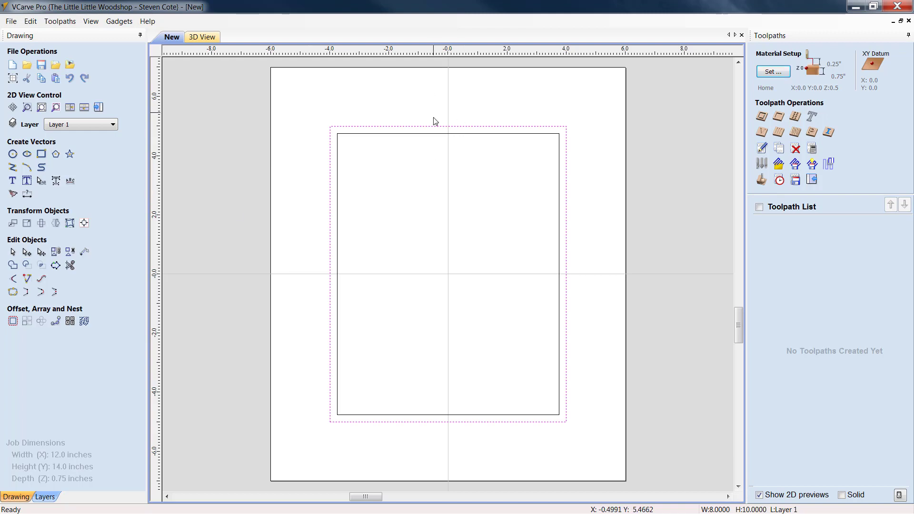
{"action": "left_click", "coordinate": [436, 129]}
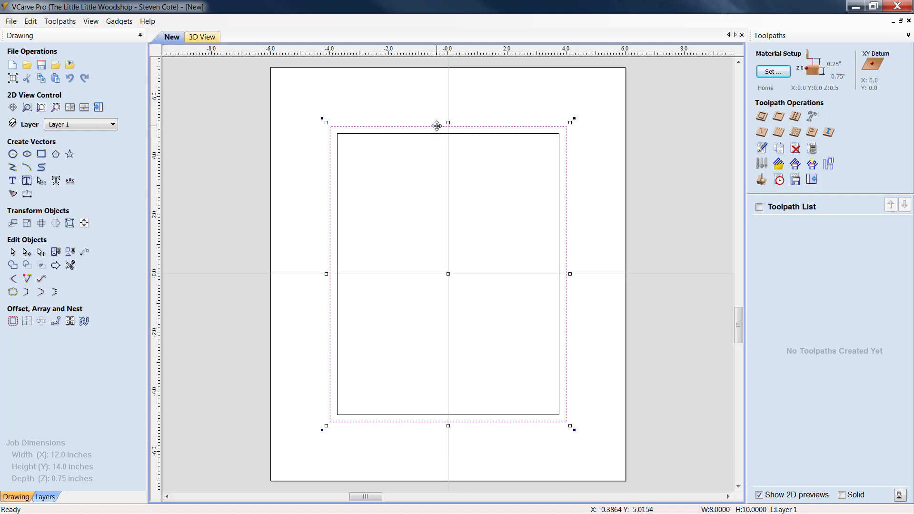
{"action": "right_click", "coordinate": [433, 168]}
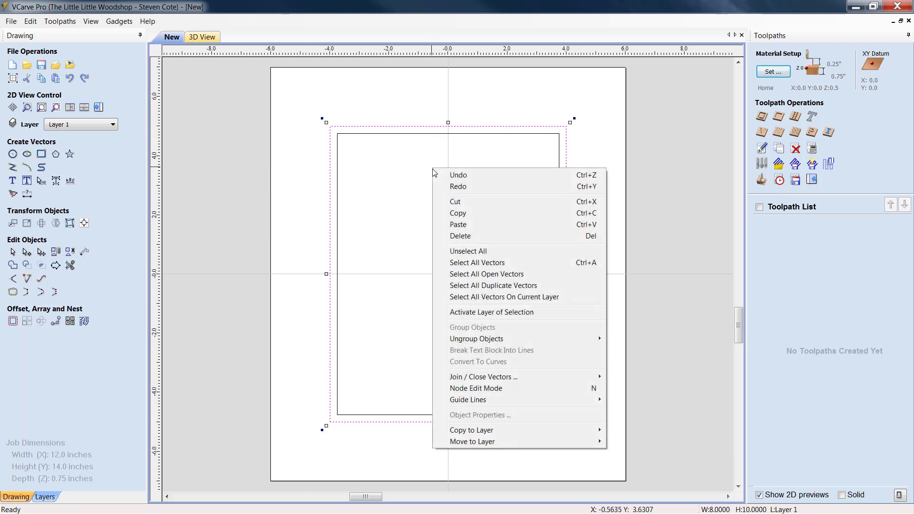
{"action": "left_click", "coordinate": [457, 212]}
{"action": "right_click", "coordinate": [437, 204]}
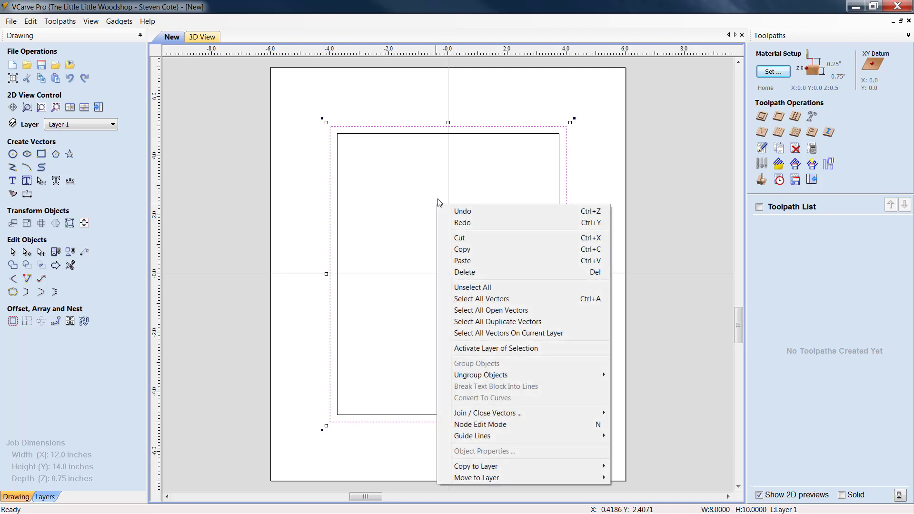
{"action": "left_click", "coordinate": [461, 260]}
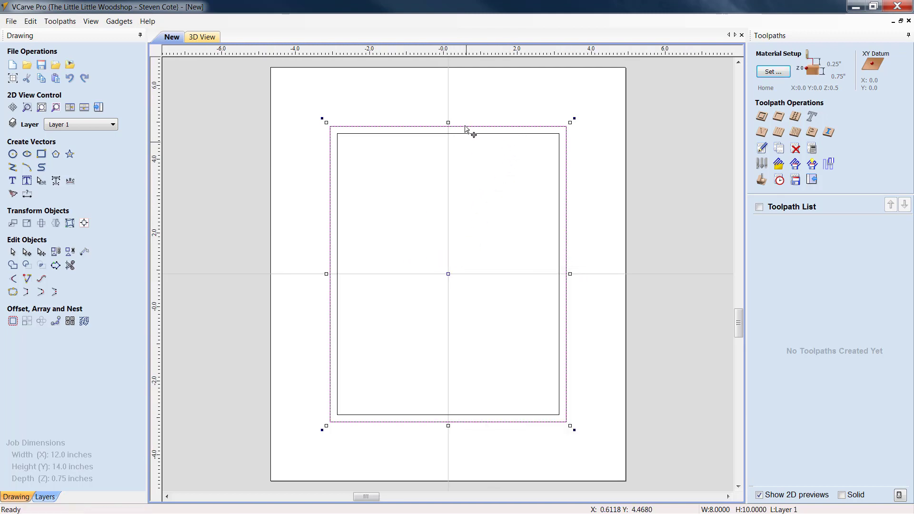
{"action": "scroll", "coordinate": [469, 129], "scroll_direction": "up", "scroll_amount": 3}
{"action": "scroll", "coordinate": [473, 127], "scroll_direction": "down", "scroll_amount": 1}
{"action": "scroll", "coordinate": [473, 125], "scroll_direction": "down", "scroll_amount": 1}
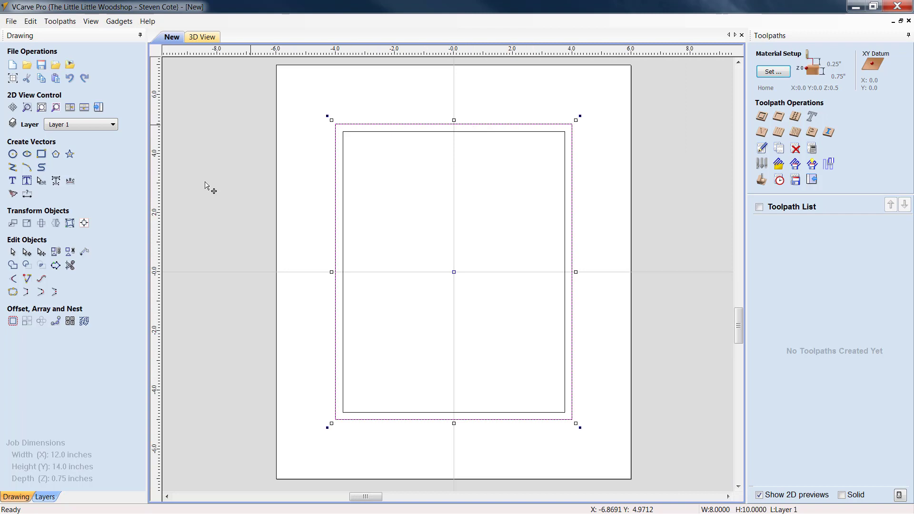
Resize the pasted copy to 10 x 12 inches
{"action": "left_click", "coordinate": [27, 223]}
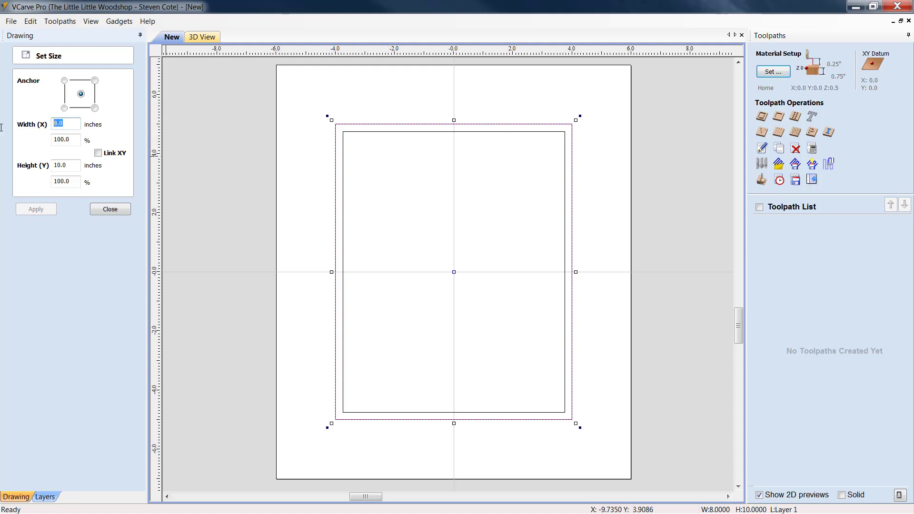
{"action": "type", "text": "10."}
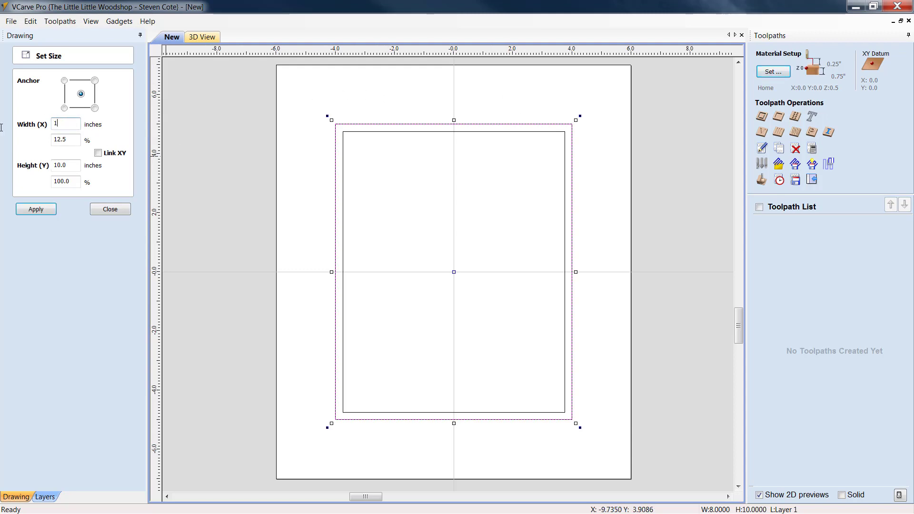
{"action": "left_click", "coordinate": [70, 165]}
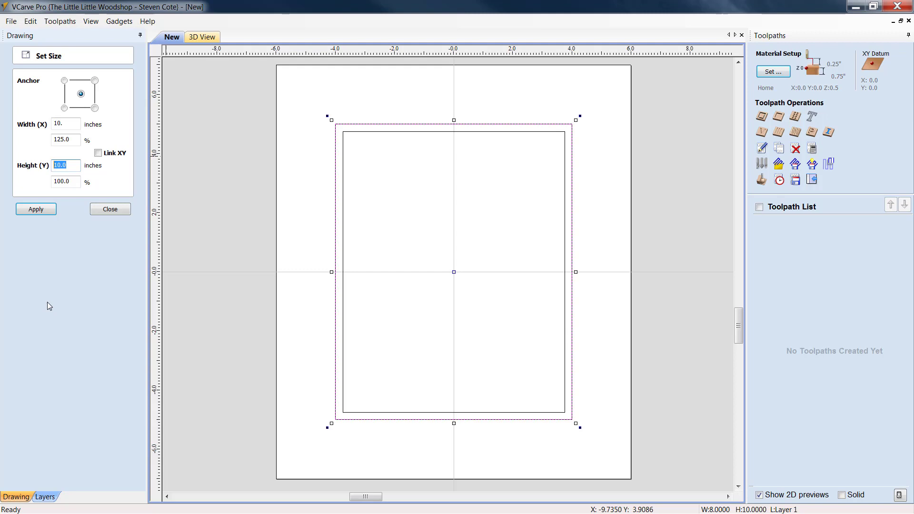
{"action": "type", "text": "12.0"}
{"action": "left_click", "coordinate": [32, 211]}
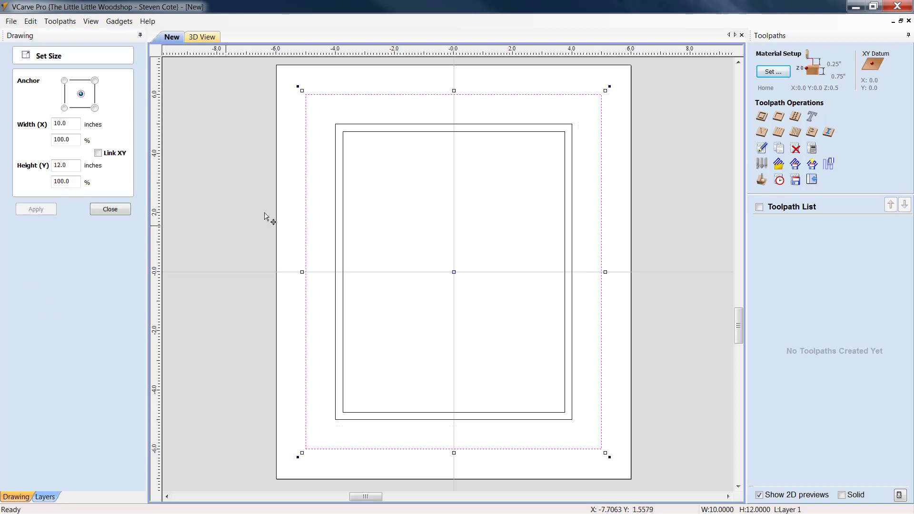
{"action": "key", "text": "Escape"}
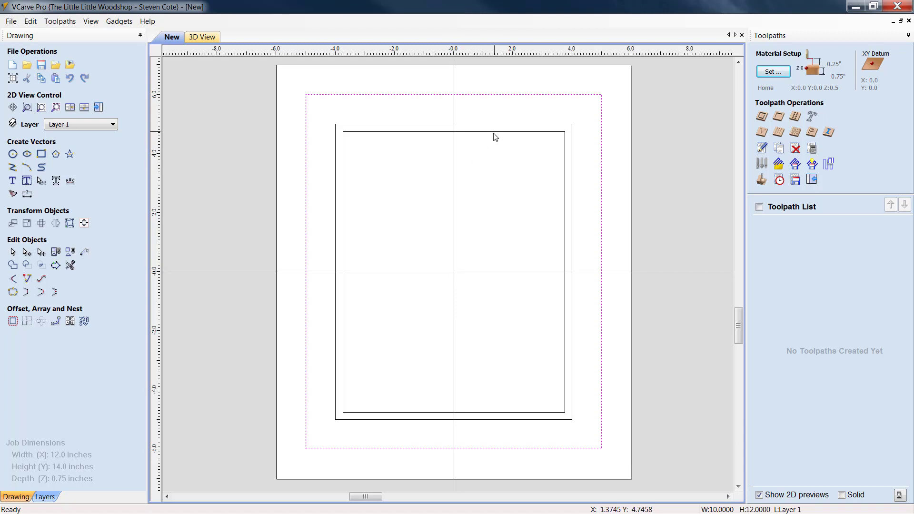
Calculate the 0.375-inch rabbet pocket and preview all toolpaths on fresh material
{"action": "left_click", "coordinate": [780, 117]}
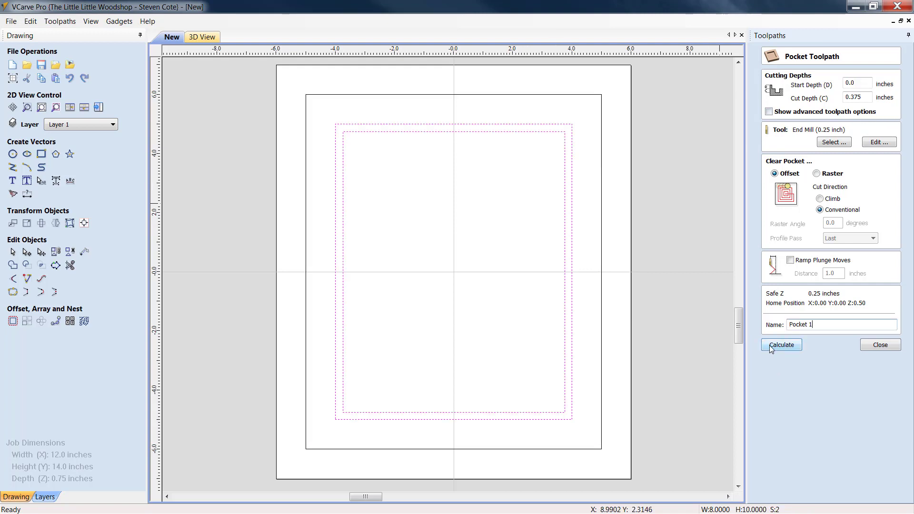
{"action": "left_click", "coordinate": [780, 345]}
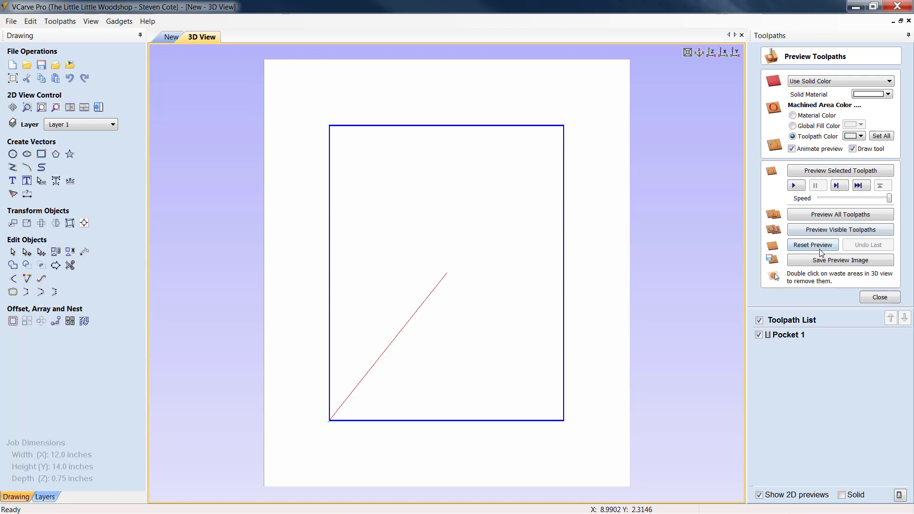
{"action": "left_click", "coordinate": [819, 246]}
{"action": "left_click", "coordinate": [860, 220]}
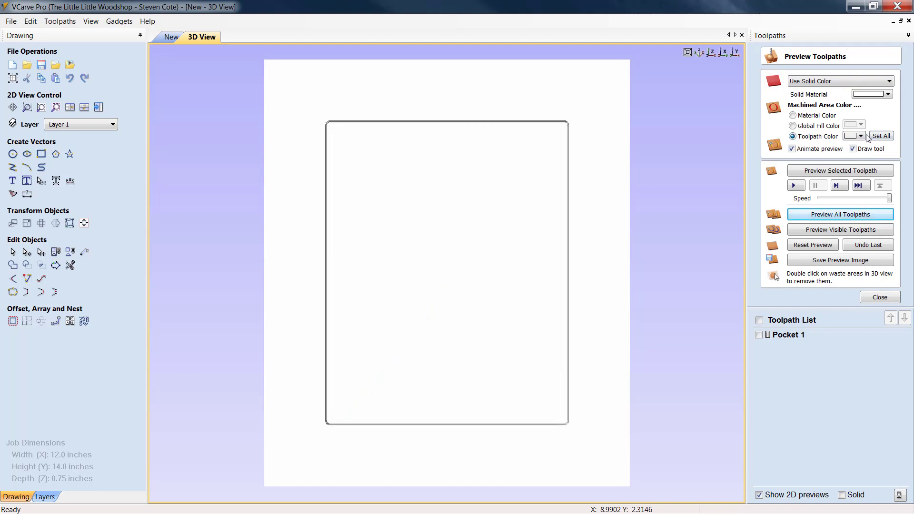
Set the preview toolpath colour to black, then close the preview and return to 2D
{"action": "left_click", "coordinate": [860, 137]}
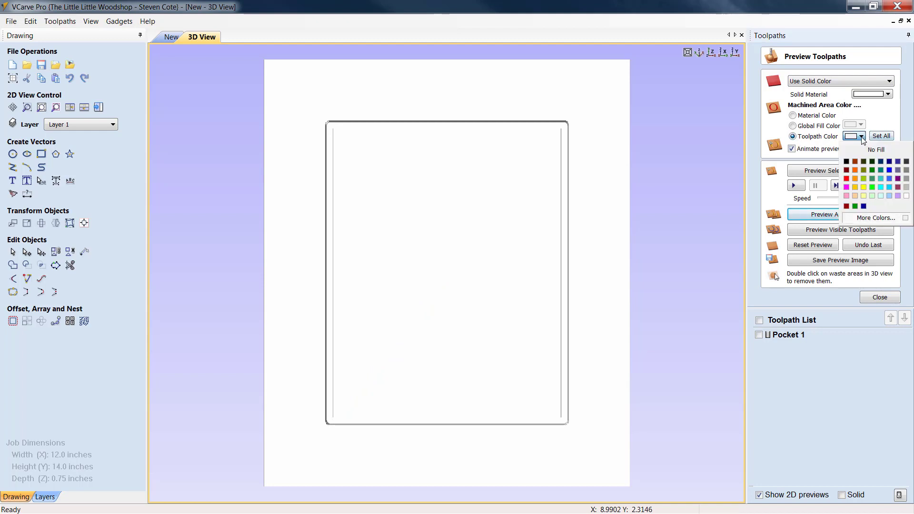
{"action": "left_click", "coordinate": [846, 161]}
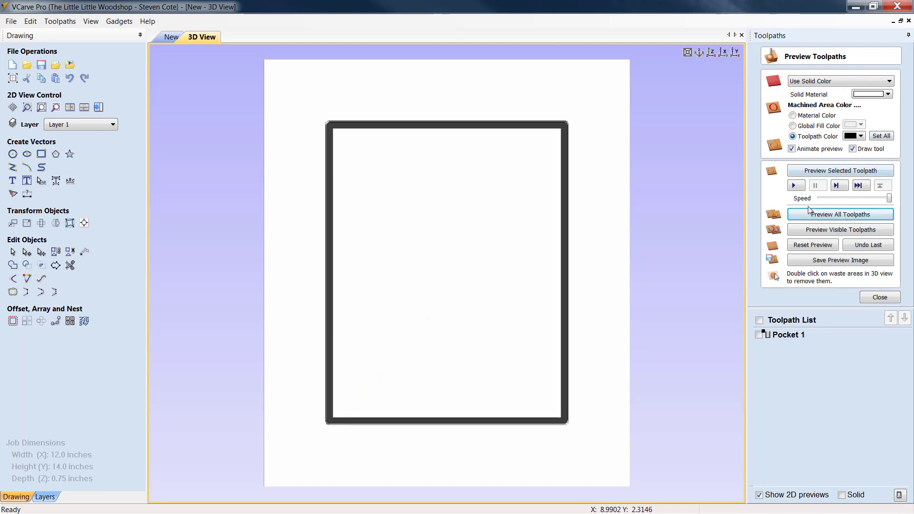
{"action": "left_click", "coordinate": [884, 298]}
{"action": "left_click", "coordinate": [172, 37]}
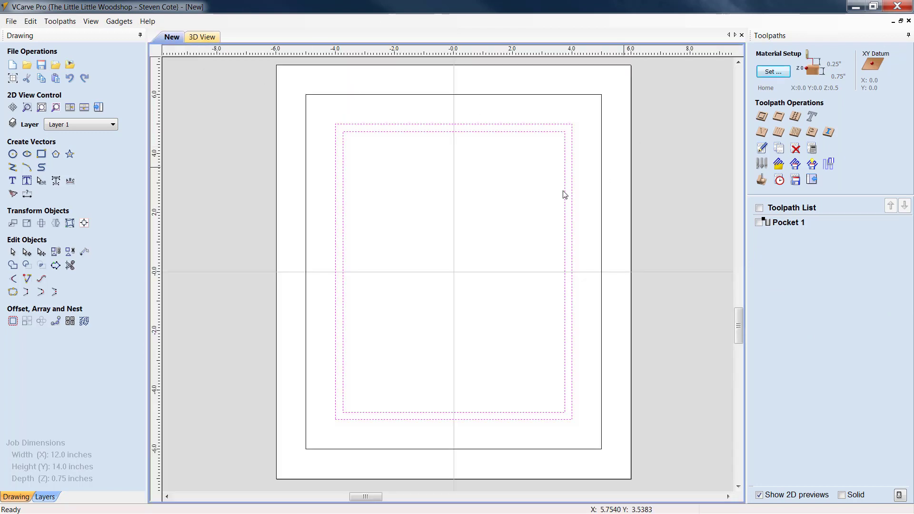
Select the 7.5 x 9.5 rectangle and set a 0.76-inch inside profile cut with tabs
{"action": "left_click", "coordinate": [503, 206]}
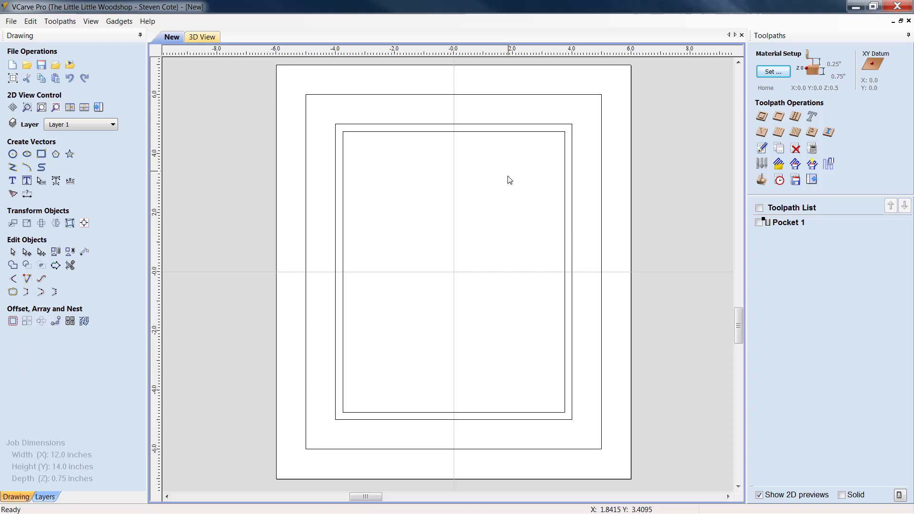
{"action": "left_click", "coordinate": [495, 136]}
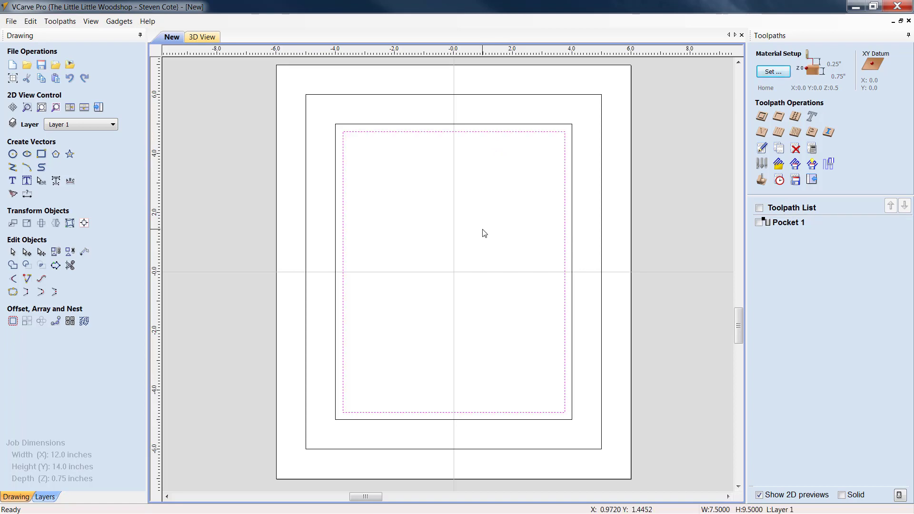
{"action": "left_click", "coordinate": [761, 117]}
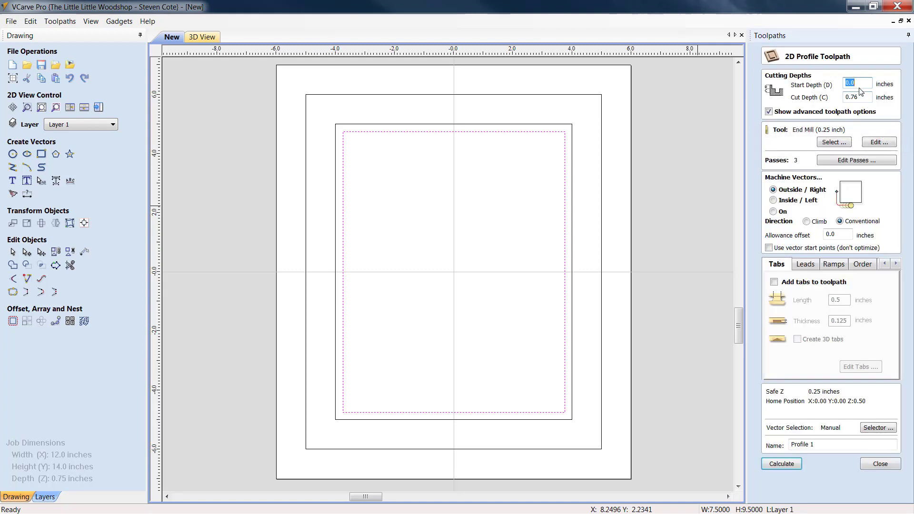
{"action": "key", "text": "Tab"}
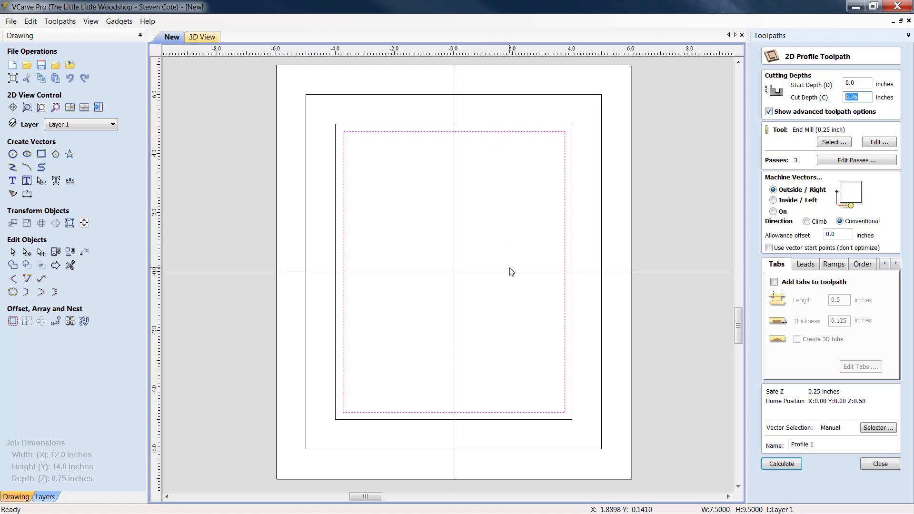
{"action": "left_click", "coordinate": [774, 282]}
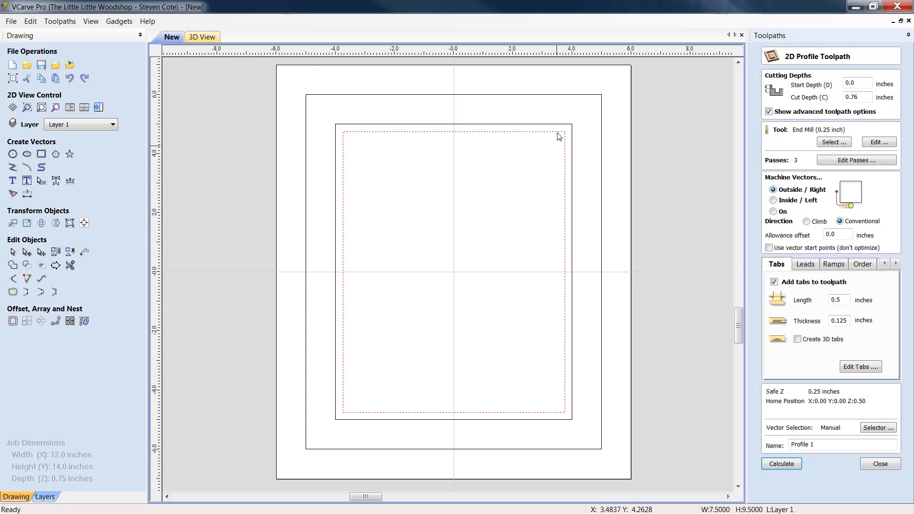
{"action": "left_click", "coordinate": [773, 201]}
Add 8 evenly spaced tabs to the inner profile and drag them away from the corners
{"action": "left_click", "coordinate": [858, 367]}
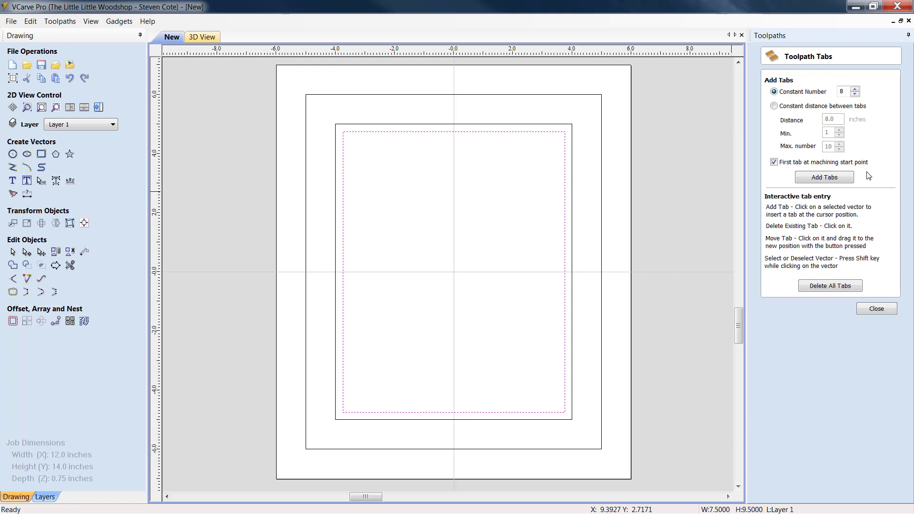
{"action": "left_click", "coordinate": [836, 179]}
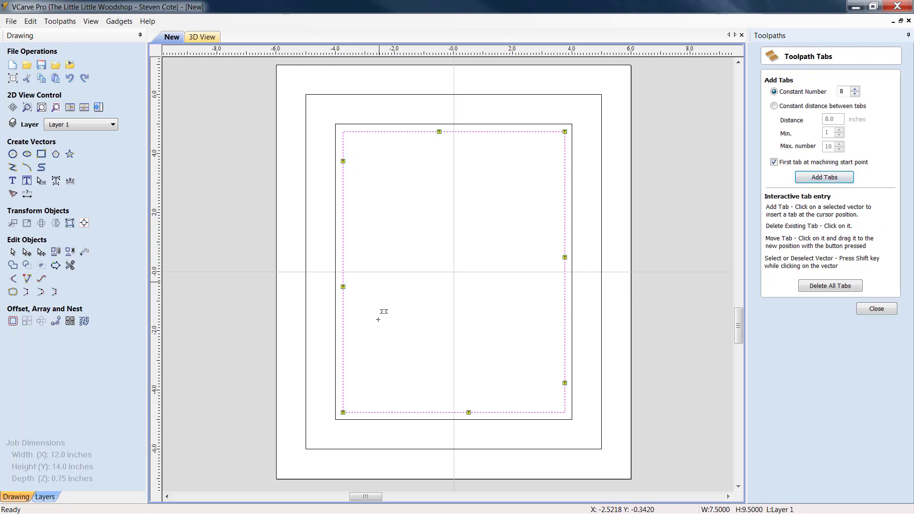
{"action": "left_click_drag", "start_coordinate": [344, 412], "coordinate": [396, 412]}
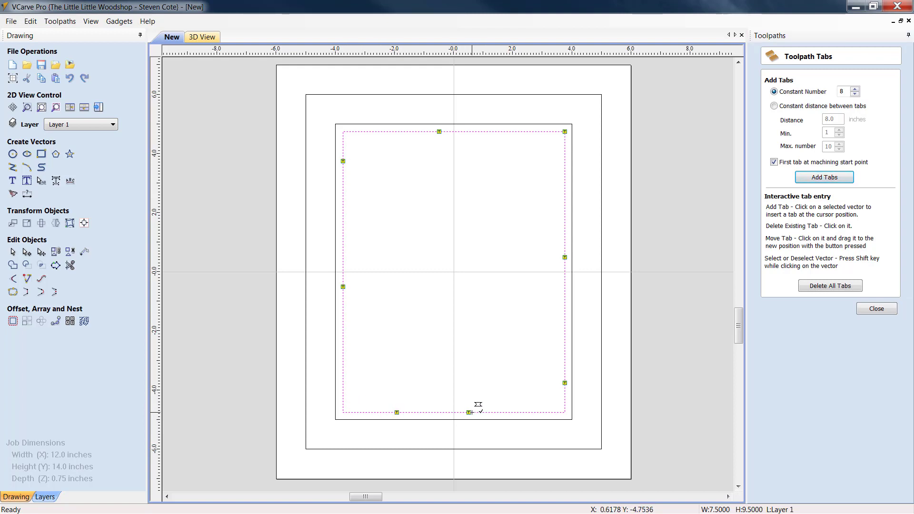
{"action": "left_click_drag", "start_coordinate": [469, 412], "coordinate": [524, 412]}
{"action": "left_click_drag", "start_coordinate": [565, 257], "coordinate": [564, 187]}
{"action": "left_click_drag", "start_coordinate": [439, 132], "coordinate": [373, 131]}
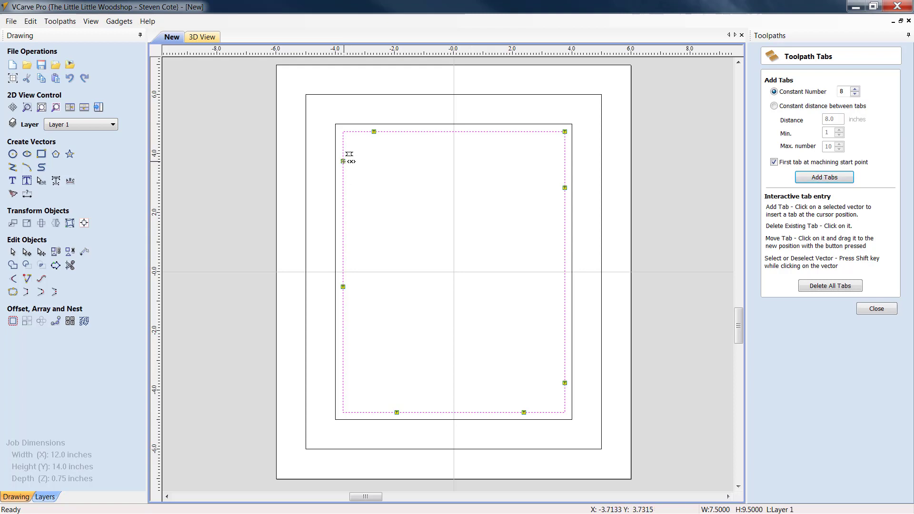
{"action": "left_click_drag", "start_coordinate": [342, 162], "coordinate": [342, 182]}
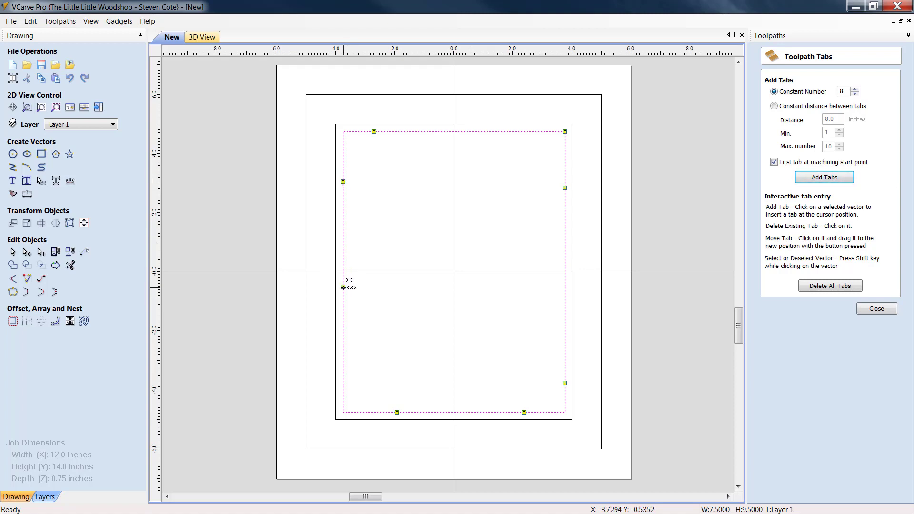
{"action": "left_click_drag", "start_coordinate": [343, 287], "coordinate": [343, 353]}
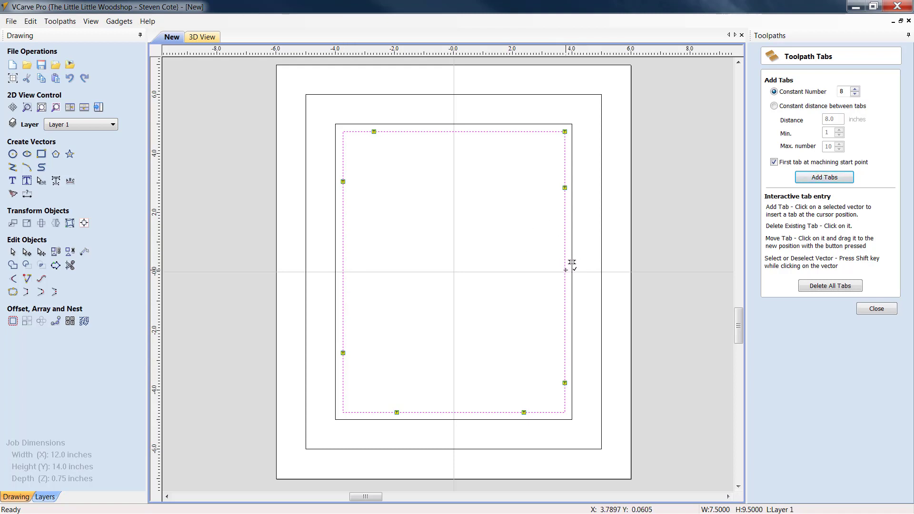
{"action": "scroll", "coordinate": [563, 270], "scroll_direction": "up", "scroll_amount": 4}
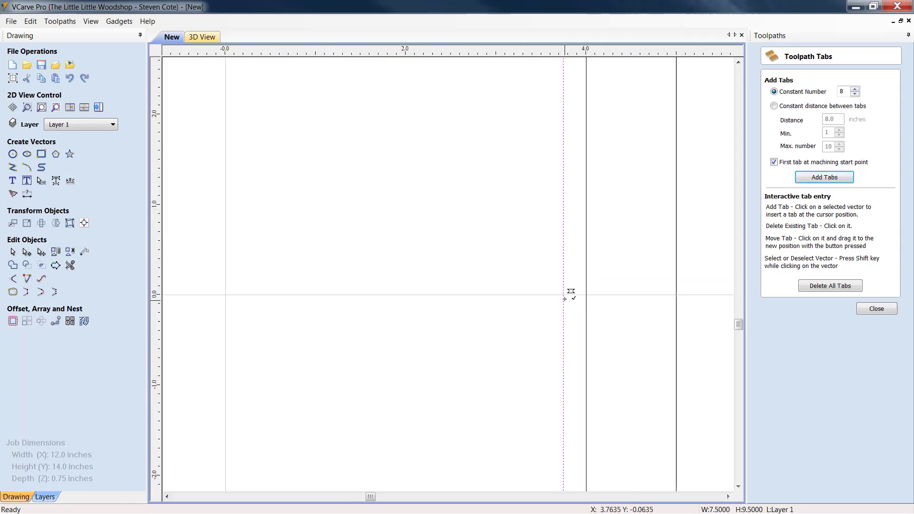
{"action": "scroll", "coordinate": [552, 301], "scroll_direction": "down", "scroll_amount": 5}
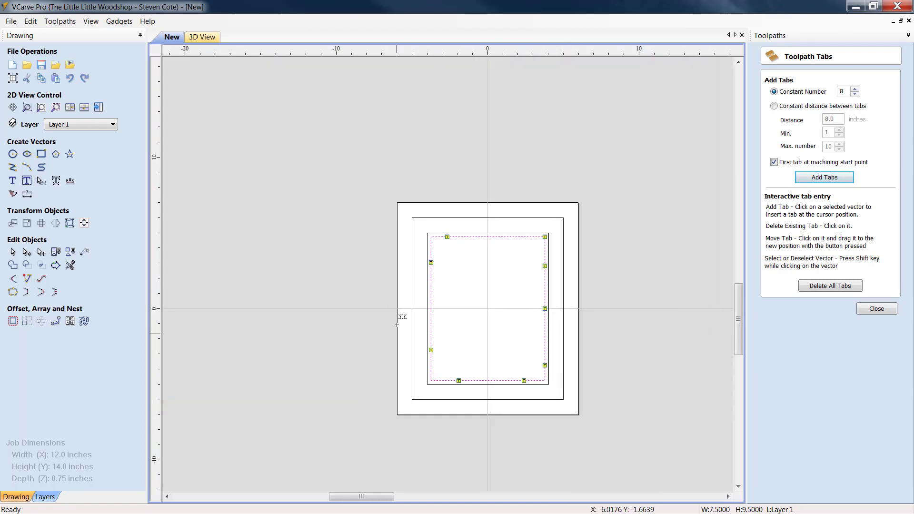
{"action": "scroll", "coordinate": [399, 318], "scroll_direction": "up", "scroll_amount": 3}
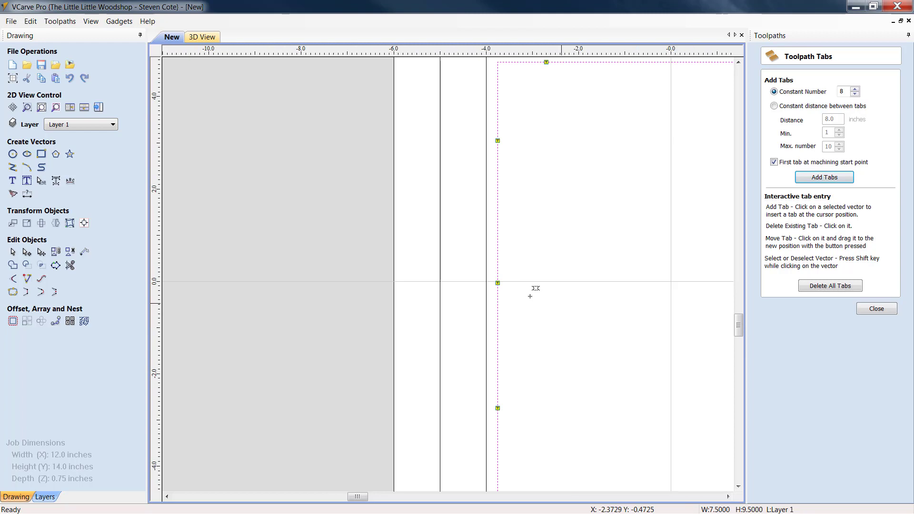
{"action": "left_click", "coordinate": [883, 309]}
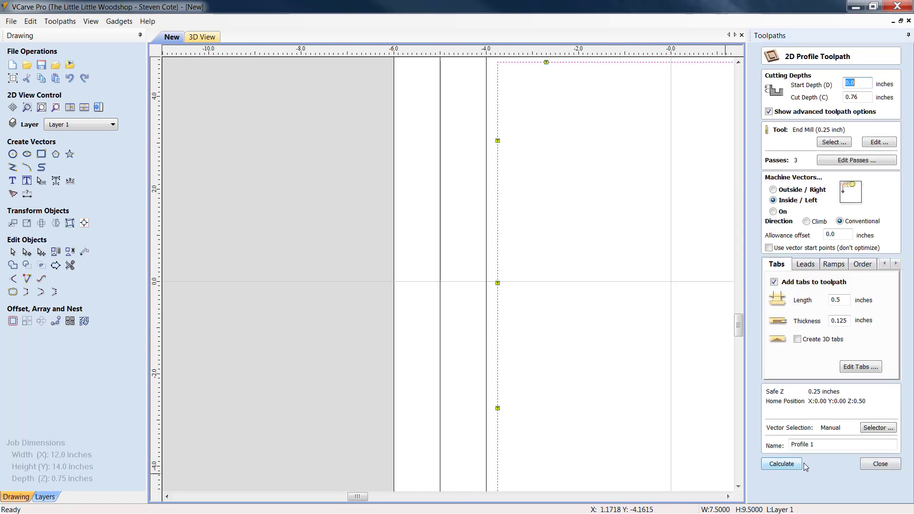
Rename Profile 1 to 'Profile Inner cutout', calculate it, and OK the cut-through warning
{"action": "left_click", "coordinate": [828, 448]}
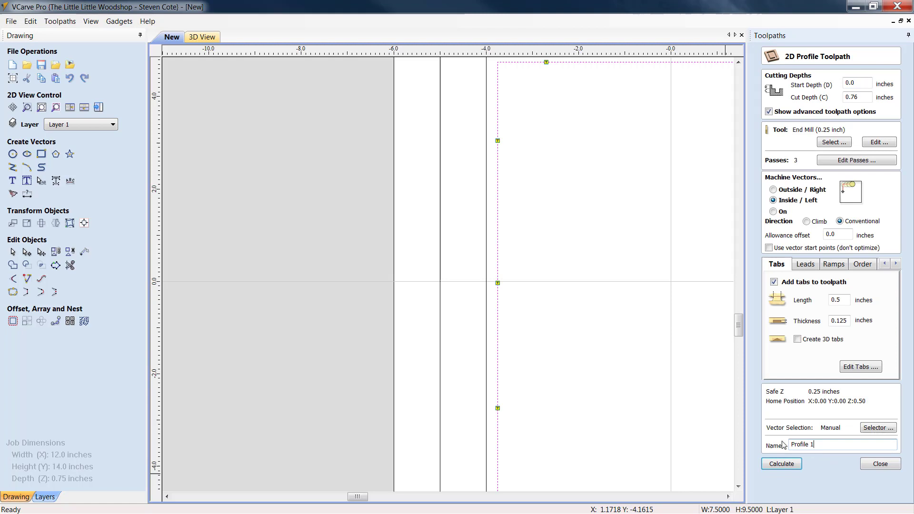
{"action": "key", "text": "BackSpace"}
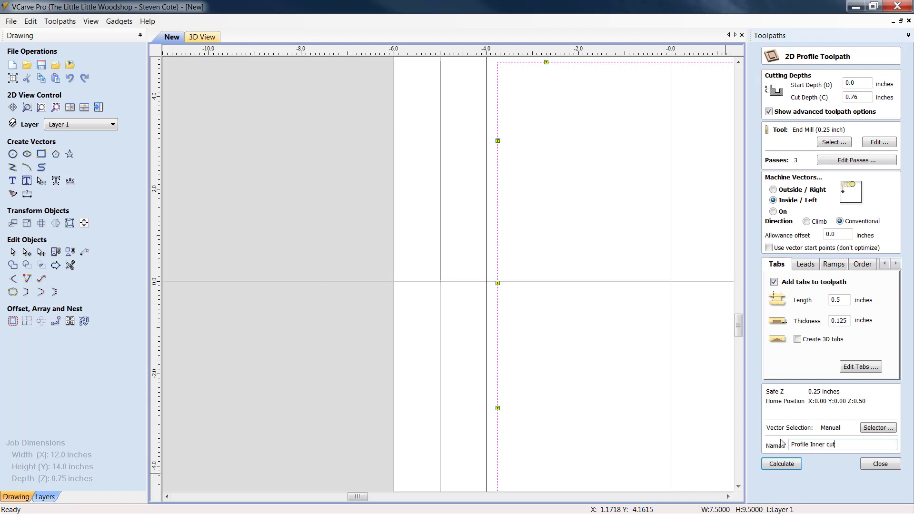
{"action": "type", "text": "Inner cutout"}
{"action": "left_click", "coordinate": [781, 464]}
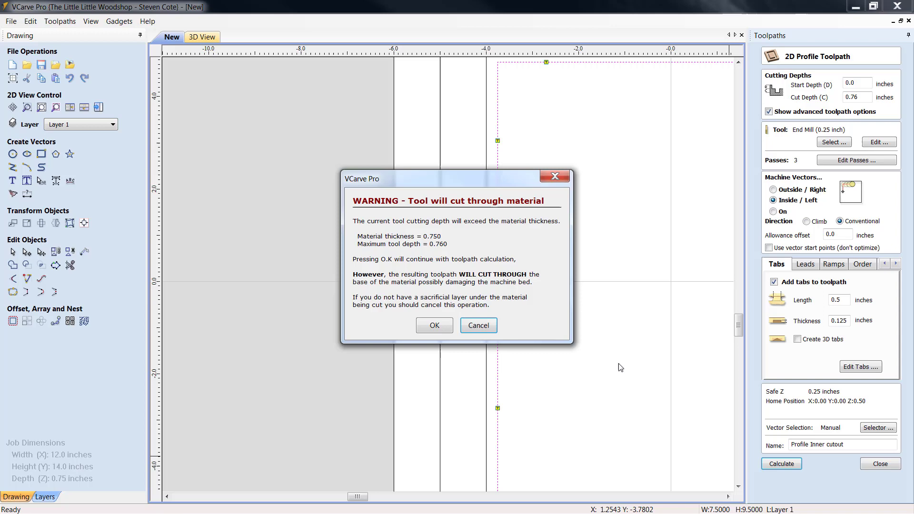
{"action": "left_click", "coordinate": [434, 326]}
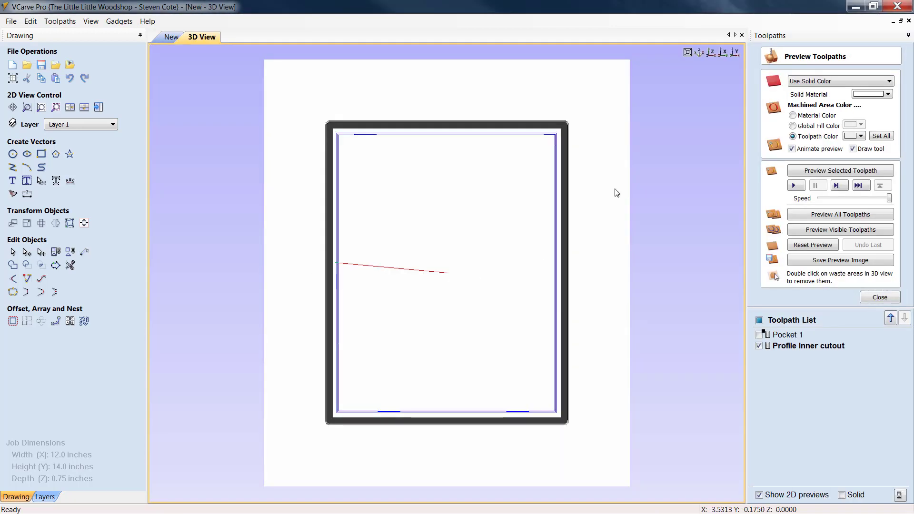
Reset and simulate Pocket 1 and the inner cutout in 3D, then go back to 2D
{"action": "left_click", "coordinate": [812, 244]}
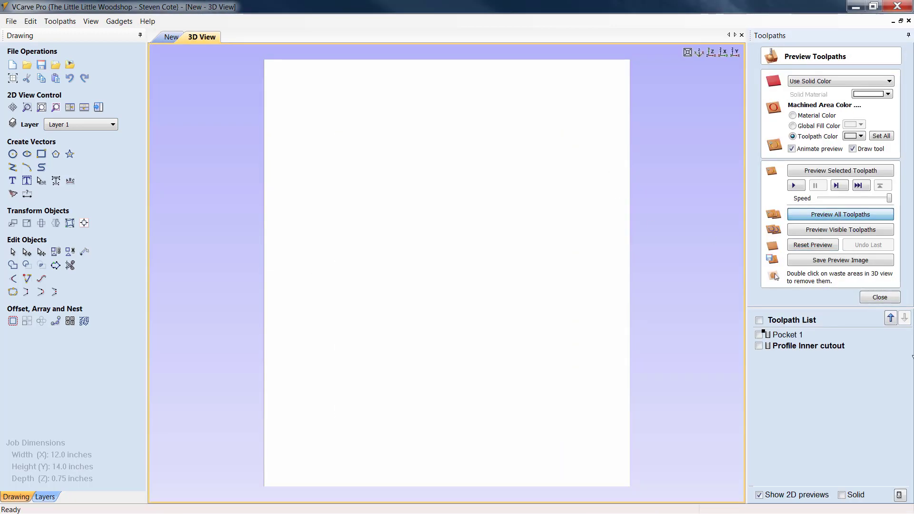
{"action": "key", "text": "Return"}
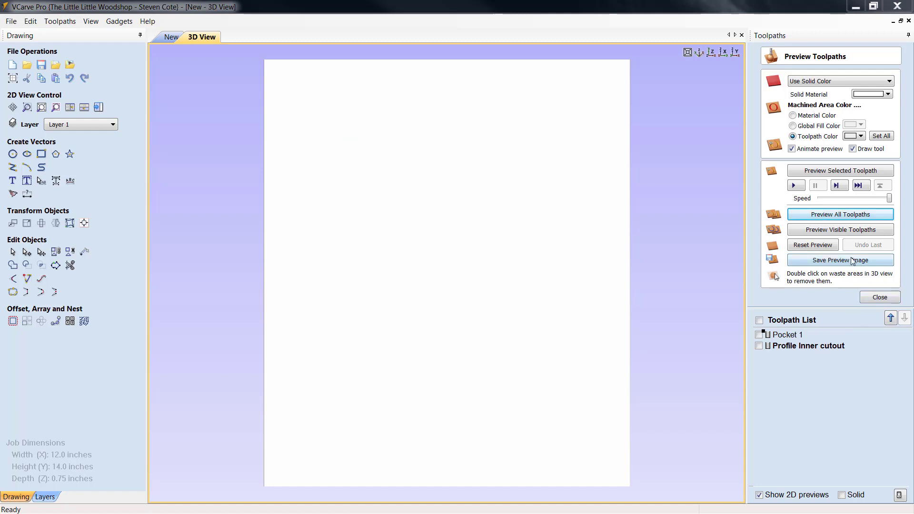
{"action": "left_click", "coordinate": [838, 215]}
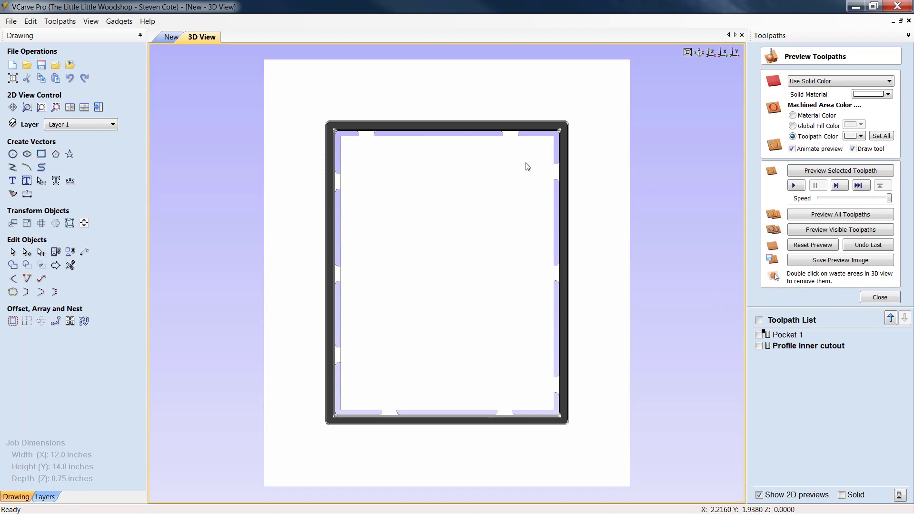
{"action": "left_click", "coordinate": [171, 37]}
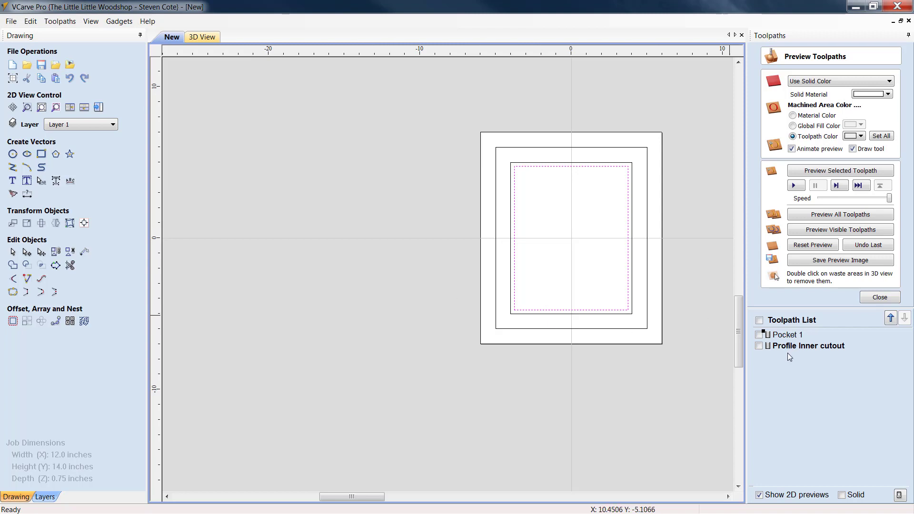
Select the 10 x 12 middle rectangle and start a basic 2D profile toolpath, opening the tool database
{"action": "left_click", "coordinate": [590, 276]}
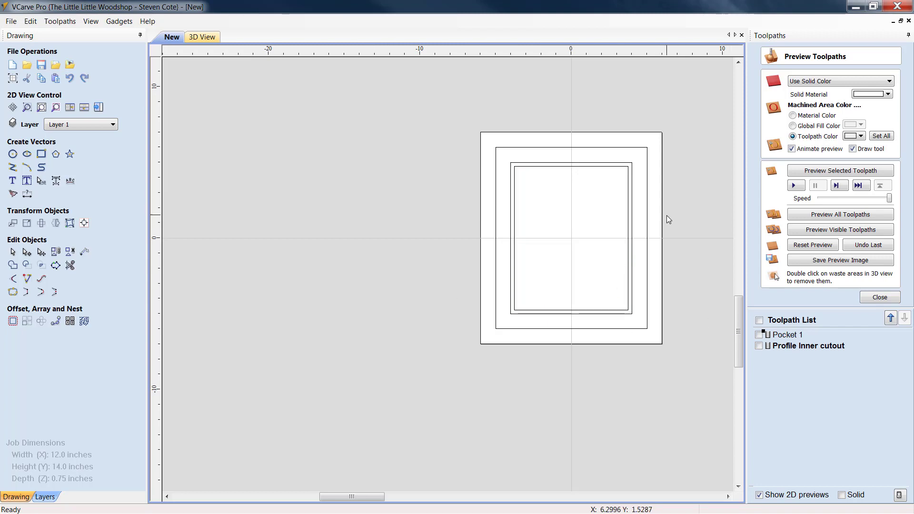
{"action": "left_click", "coordinate": [627, 147]}
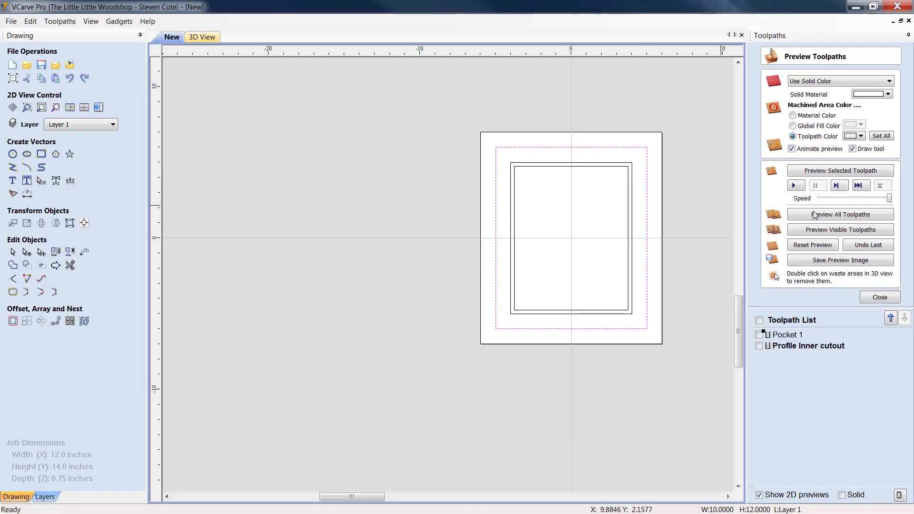
{"action": "left_click", "coordinate": [889, 299]}
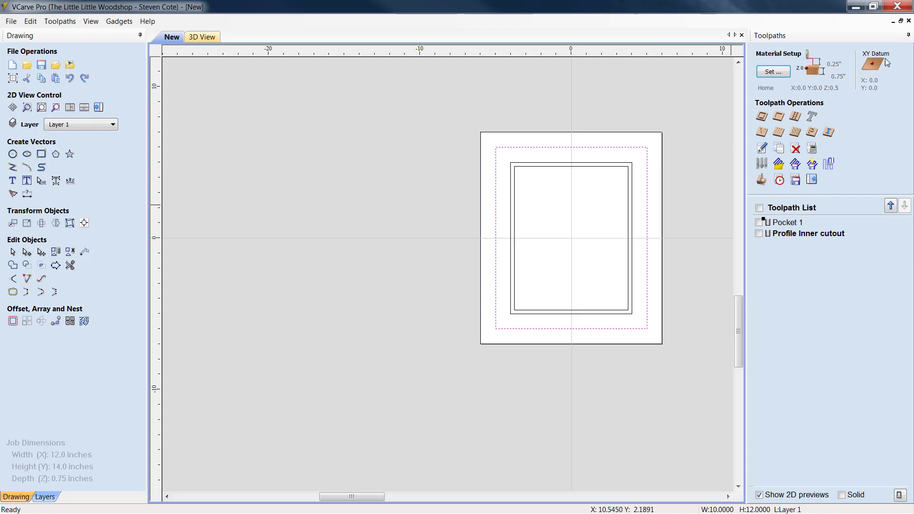
{"action": "left_click", "coordinate": [762, 117]}
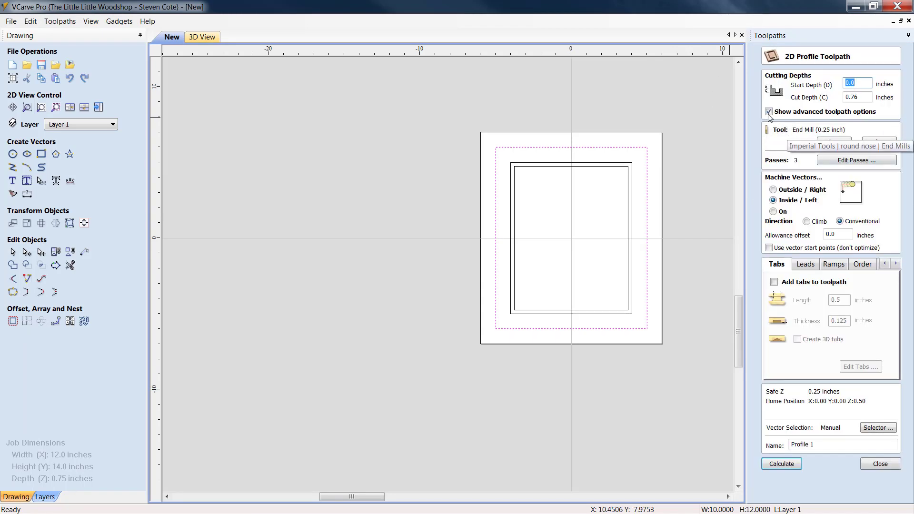
{"action": "left_click", "coordinate": [769, 113]}
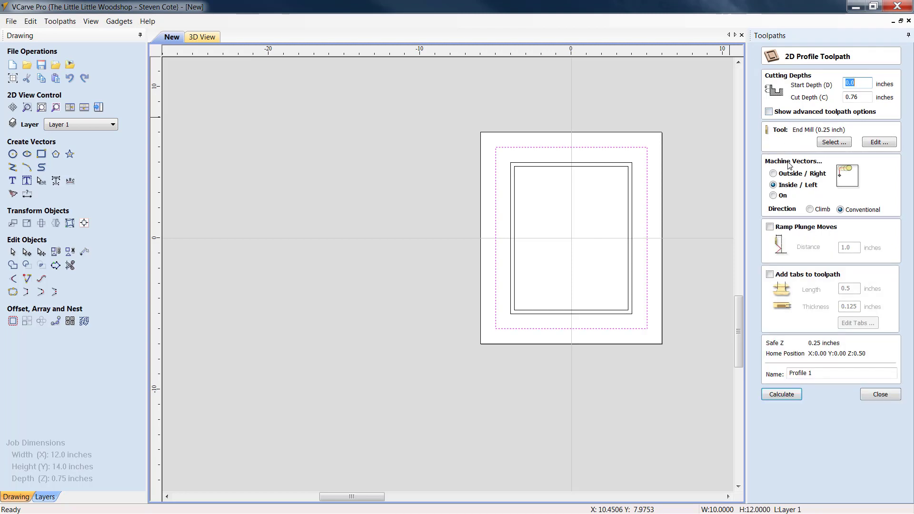
{"action": "left_click", "coordinate": [831, 144]}
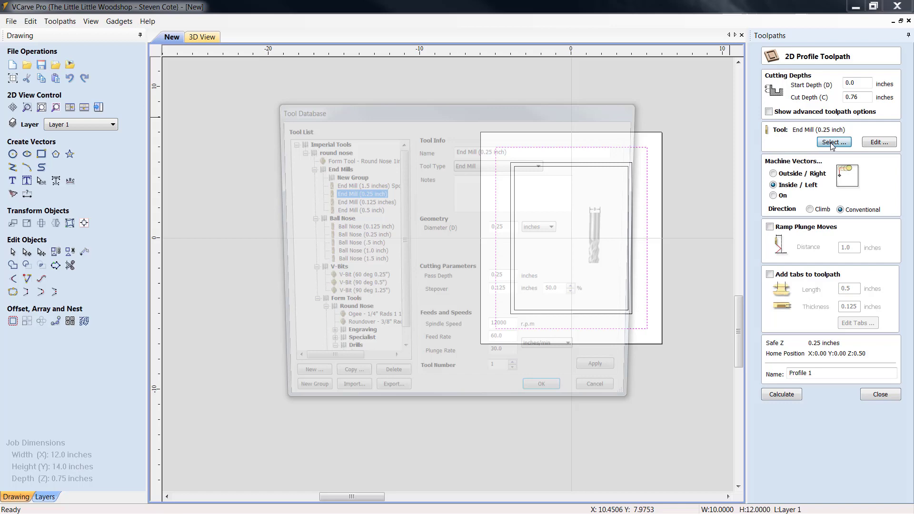
Pick the 1-inch diameter Form Tool - Round Nose as the profile's bit
{"action": "left_click", "coordinate": [380, 161]}
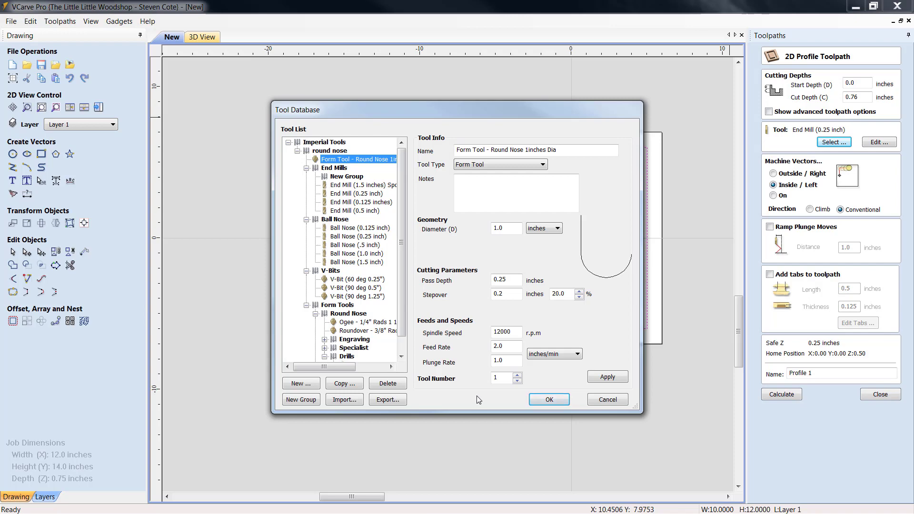
{"action": "left_click", "coordinate": [540, 400]}
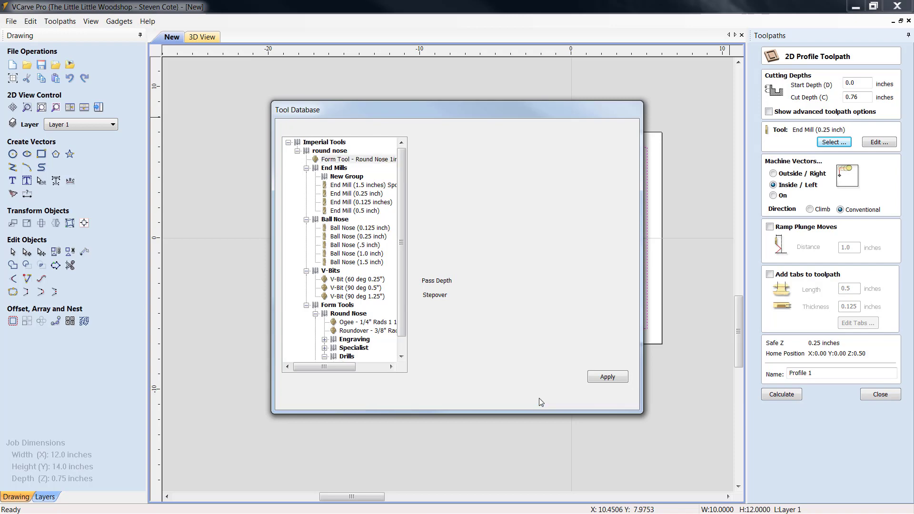
Cut outside the vector, rename the toolpath Profile COVE, set 0.375 inch depth, and calculate
{"action": "left_click", "coordinate": [773, 174]}
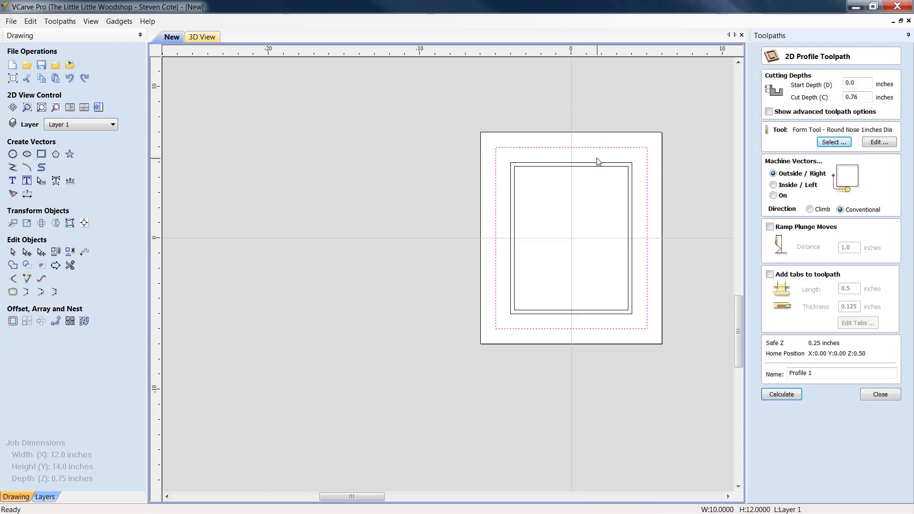
{"action": "scroll", "coordinate": [698, 247], "scroll_direction": "up", "scroll_amount": 3}
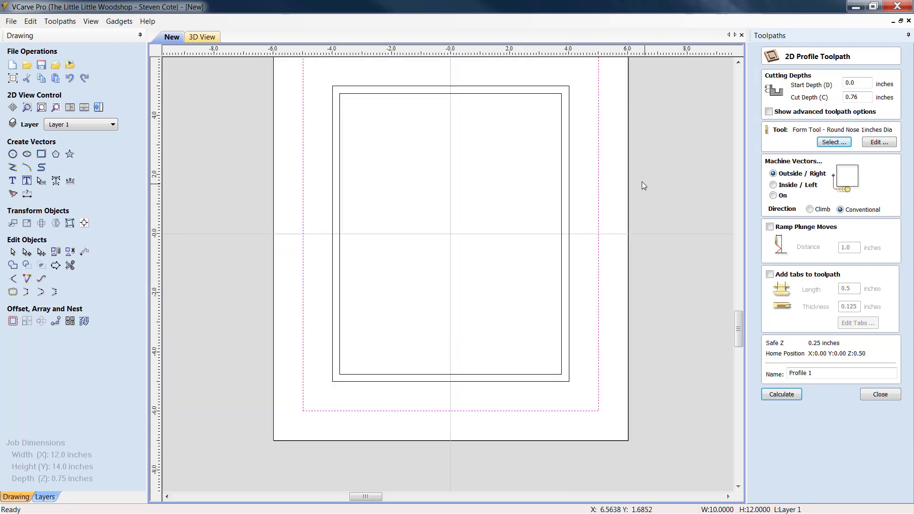
{"action": "left_click", "coordinate": [738, 62]}
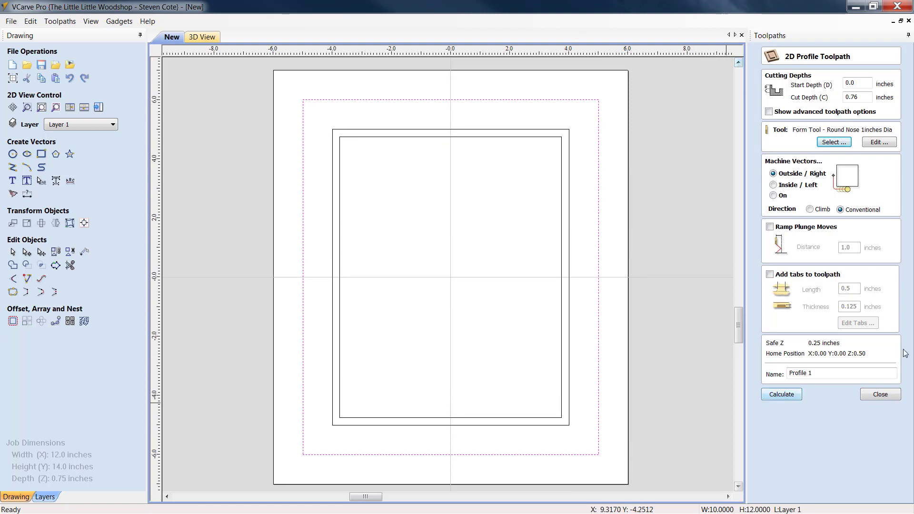
{"action": "left_click", "coordinate": [829, 377]}
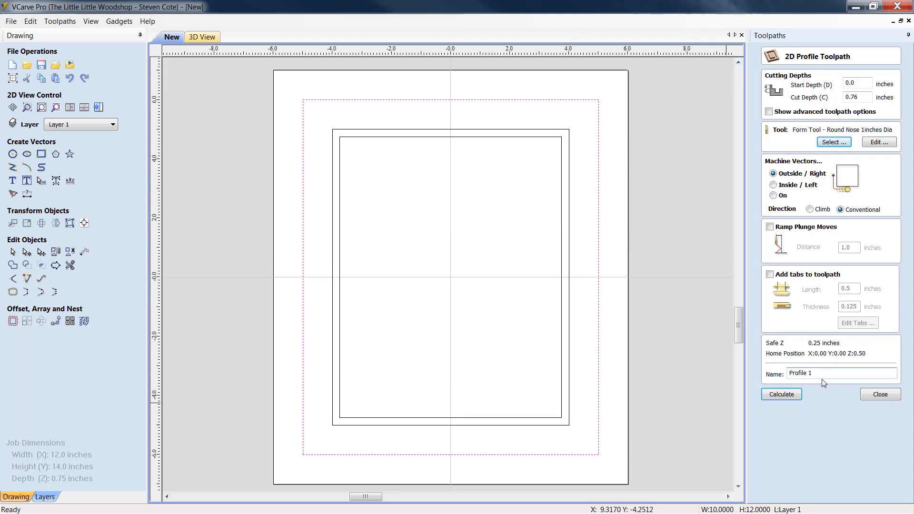
{"action": "key", "text": "BackSpace"}
{"action": "key", "text": "BackSpace"}
{"action": "type", "text": "COVE"}
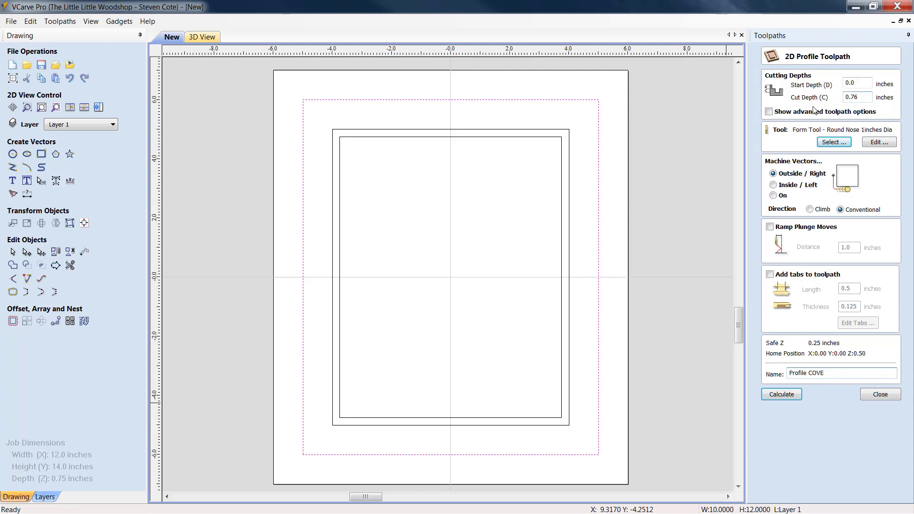
{"action": "left_click", "coordinate": [867, 97]}
{"action": "type", "text": "75"}
{"action": "left_click", "coordinate": [790, 397]}
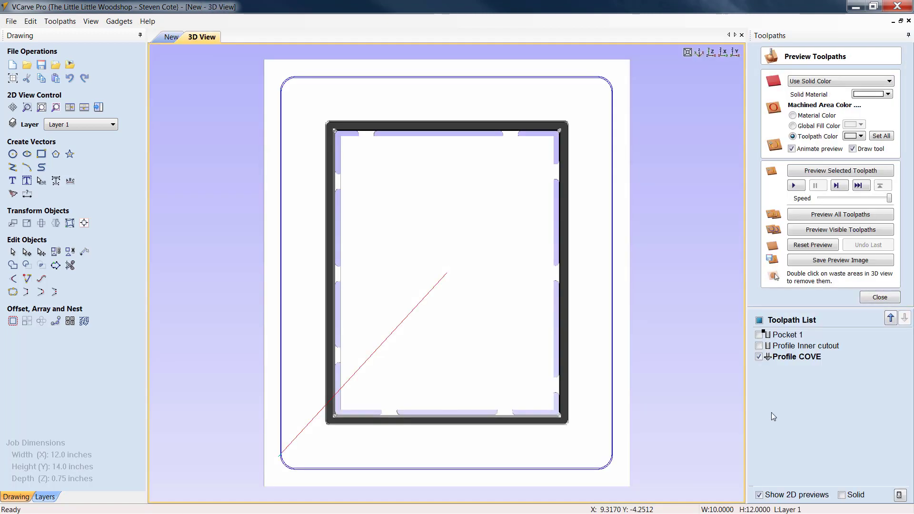
Reset and preview all toolpaths to view the cove around the 10 × 12 rectangle, then close
{"action": "left_click", "coordinate": [822, 245]}
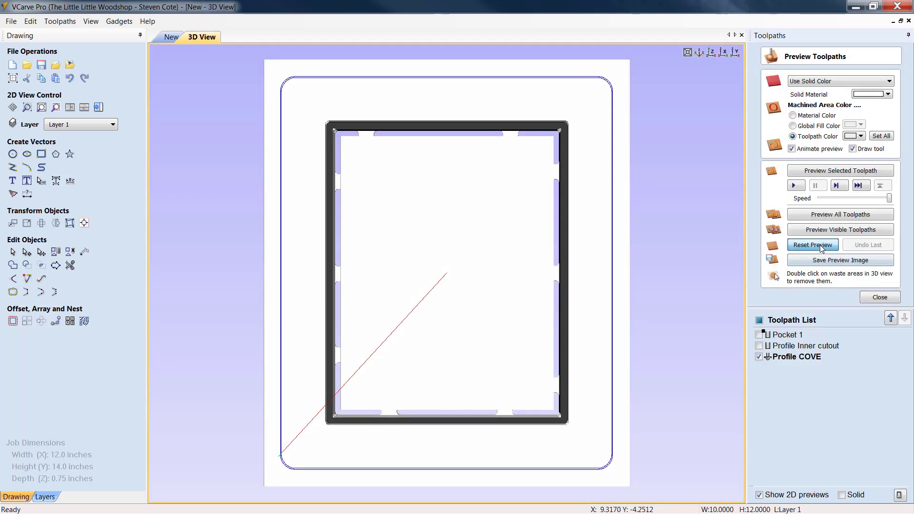
{"action": "left_click", "coordinate": [846, 214]}
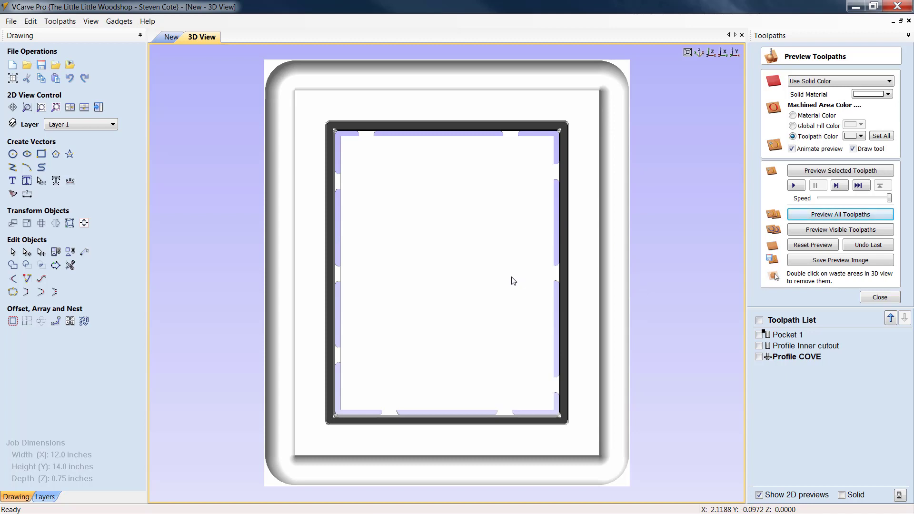
{"action": "left_click", "coordinate": [881, 298]}
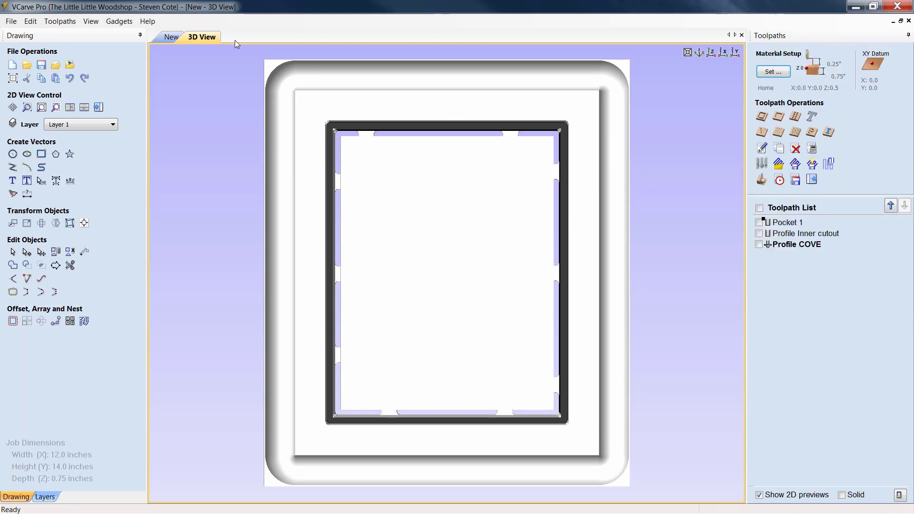
Back in the 2D view, start another profile toolpath using the 0.25 inch end mill
{"action": "left_click", "coordinate": [171, 37]}
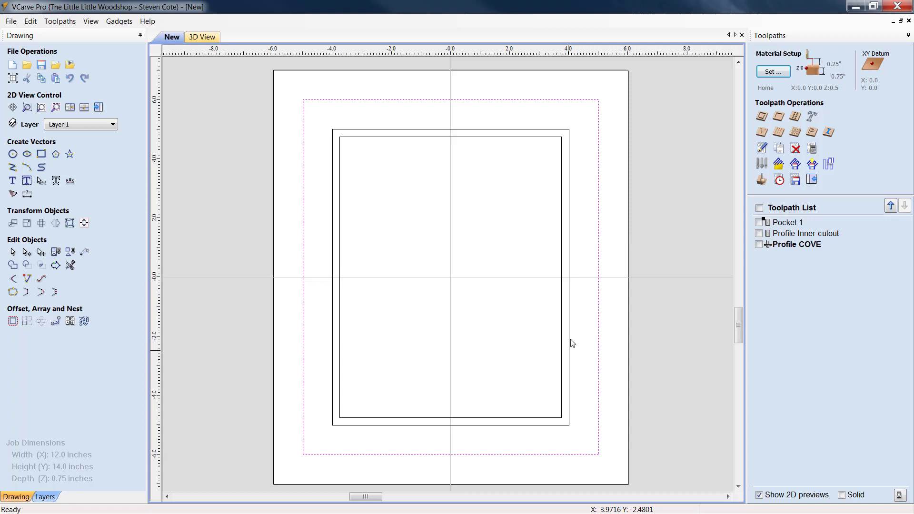
{"action": "left_click", "coordinate": [760, 118]}
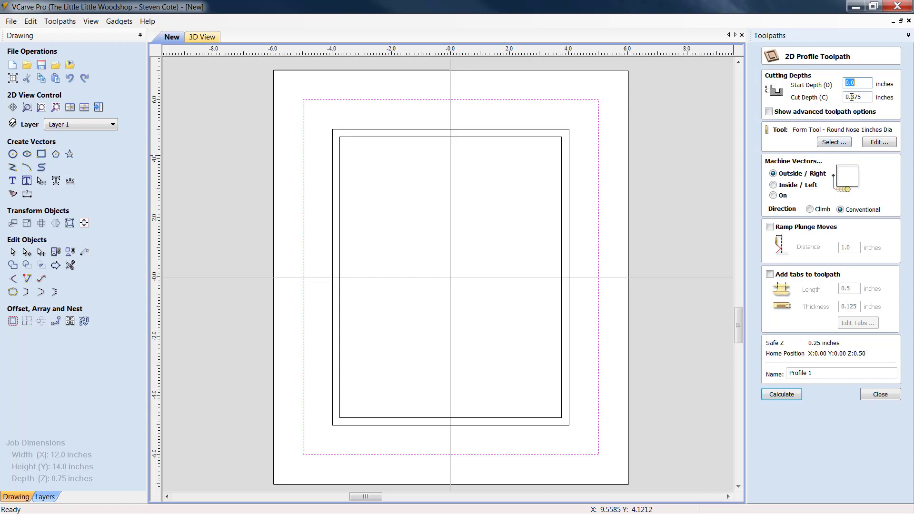
{"action": "left_click", "coordinate": [830, 145]}
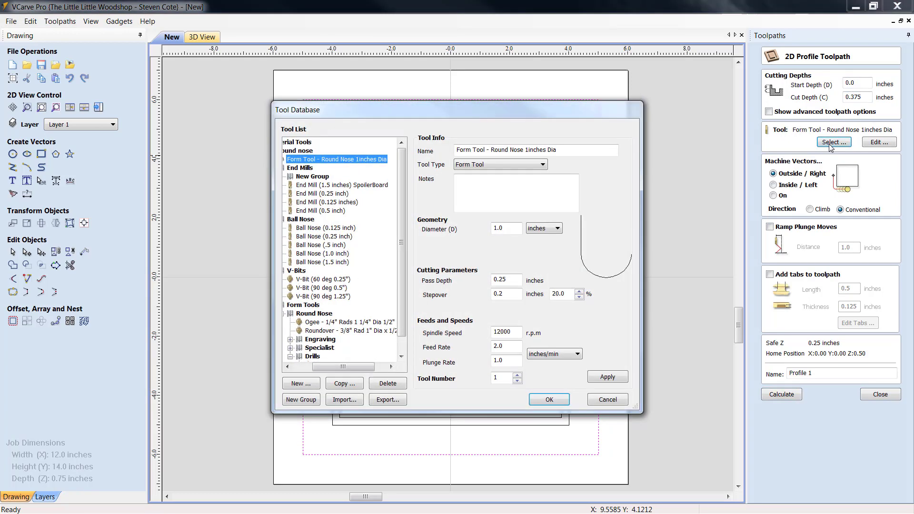
{"action": "left_click", "coordinate": [333, 194]}
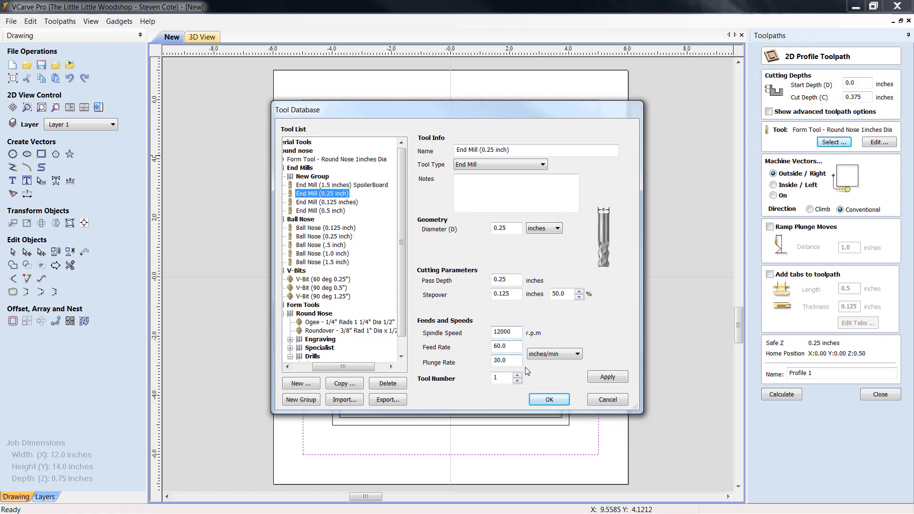
{"action": "left_click", "coordinate": [545, 399]}
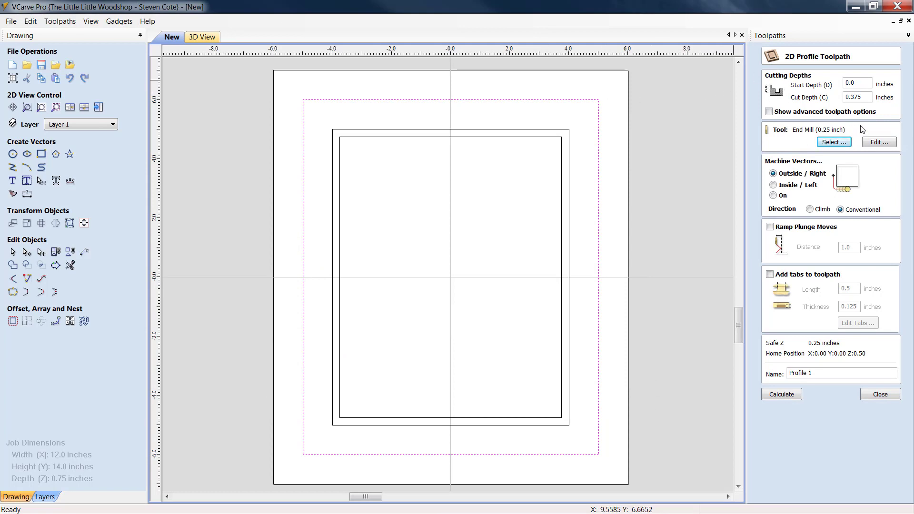
Show advanced options, set the full-thickness 0.76 inch cut depth with 0.375 allowance, and enable tabs
{"action": "left_click", "coordinate": [774, 111]}
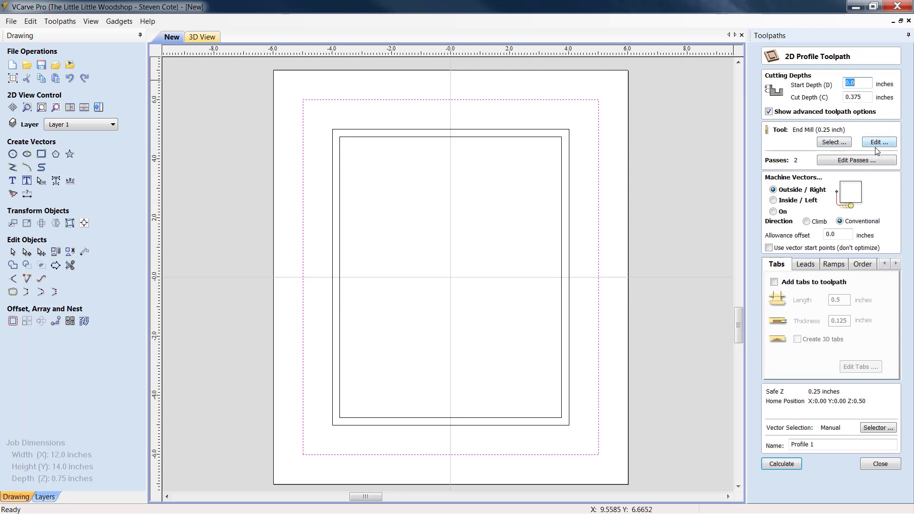
{"action": "key", "text": "Tab"}
{"action": "type", "text": "0.75"}
{"action": "left_click", "coordinate": [774, 282]}
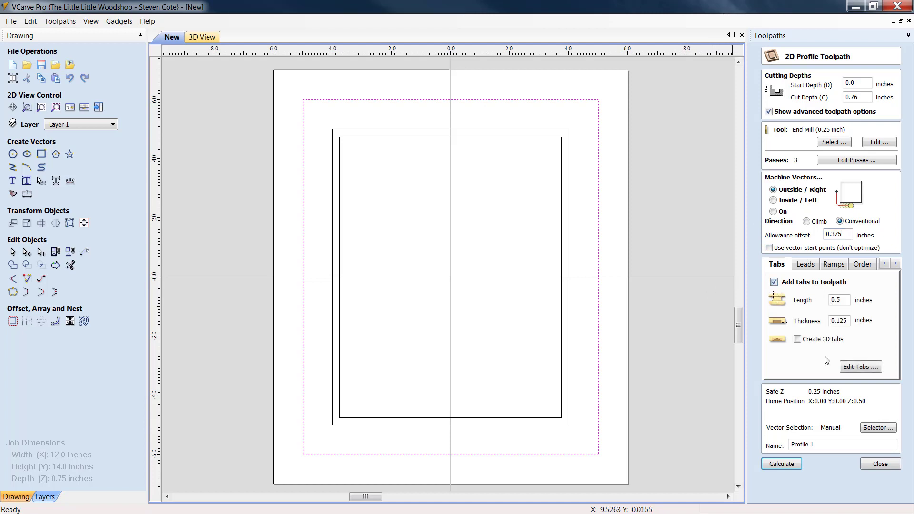
Add 8 evenly spaced tabs, move the left tab further down, and calculate Profile 1 past the warning
{"action": "left_click", "coordinate": [861, 367]}
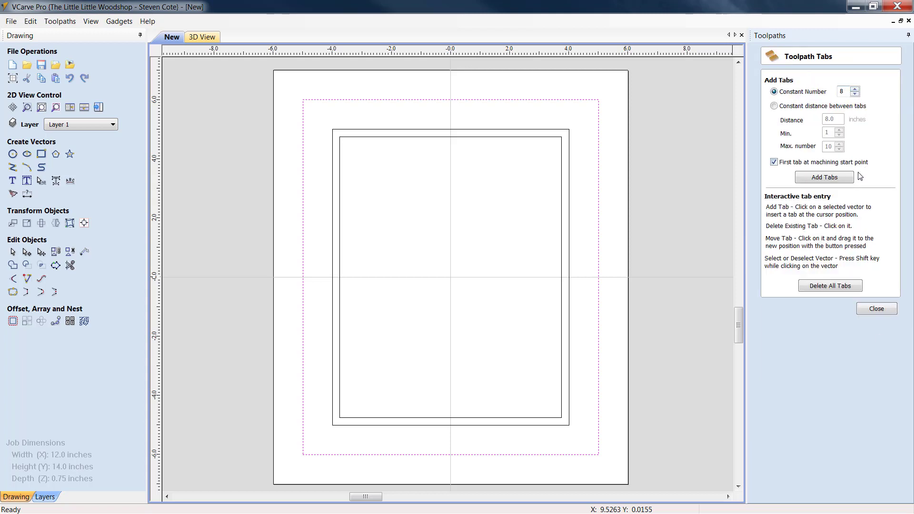
{"action": "left_click", "coordinate": [823, 177]}
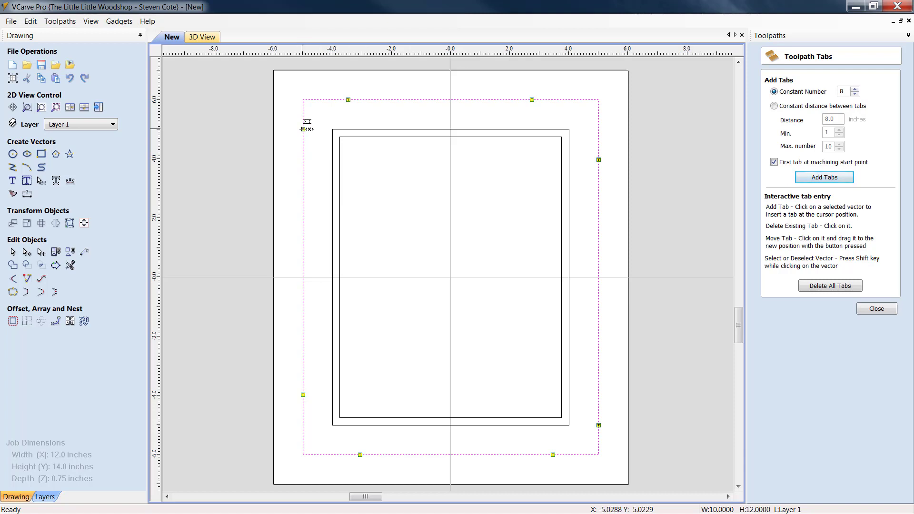
{"action": "left_click_drag", "start_coordinate": [304, 130], "coordinate": [303, 162]}
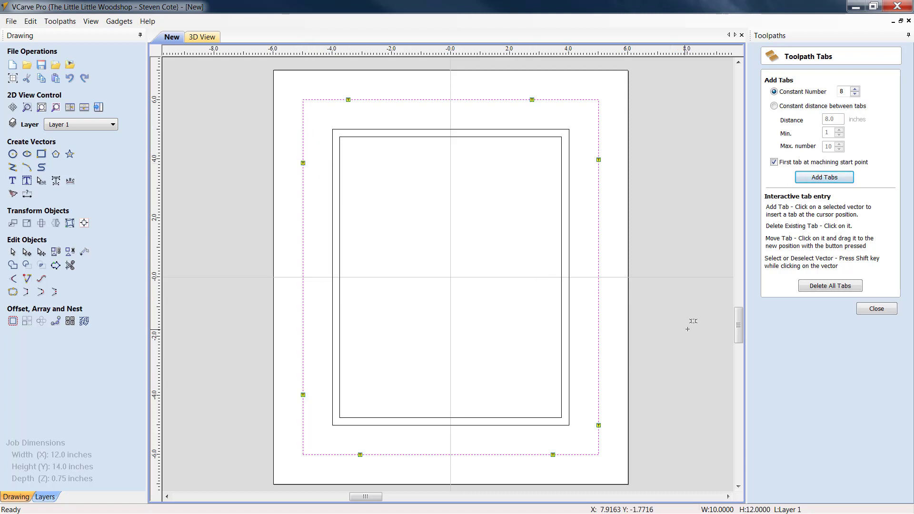
{"action": "left_click", "coordinate": [877, 309]}
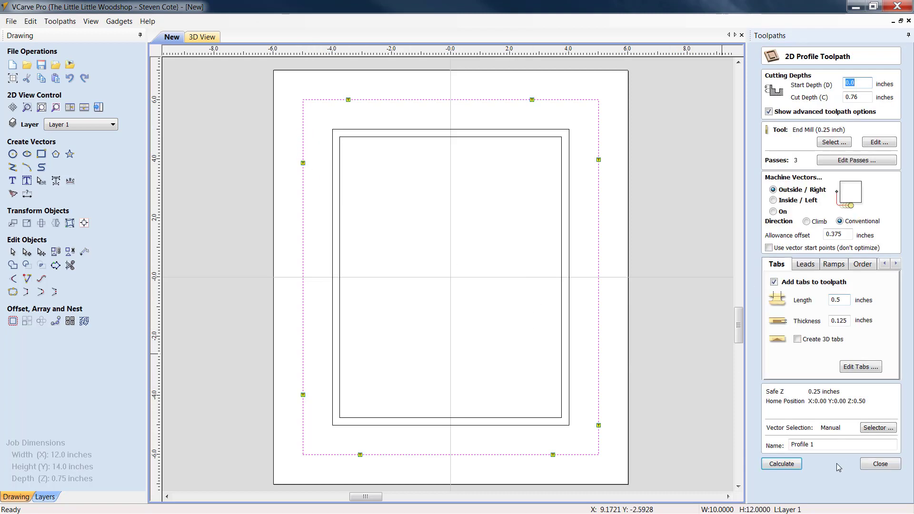
{"action": "left_click", "coordinate": [781, 469]}
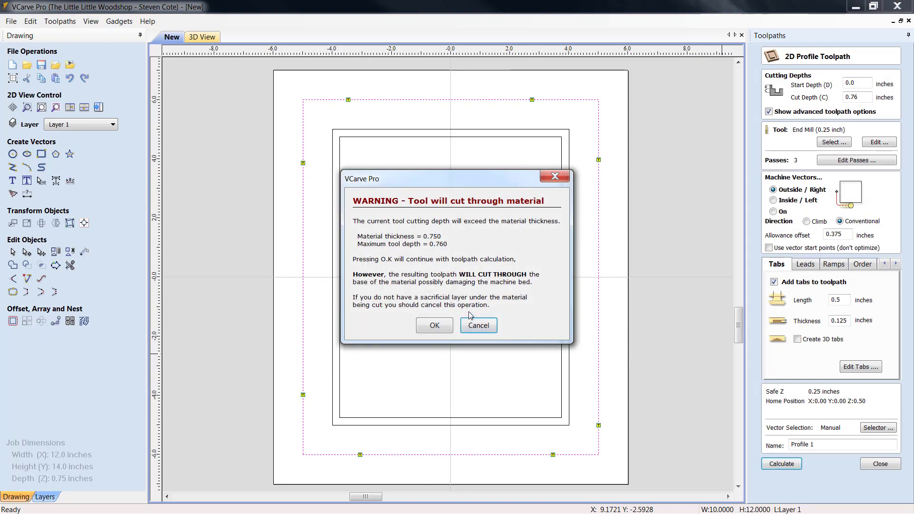
{"action": "left_click", "coordinate": [434, 326]}
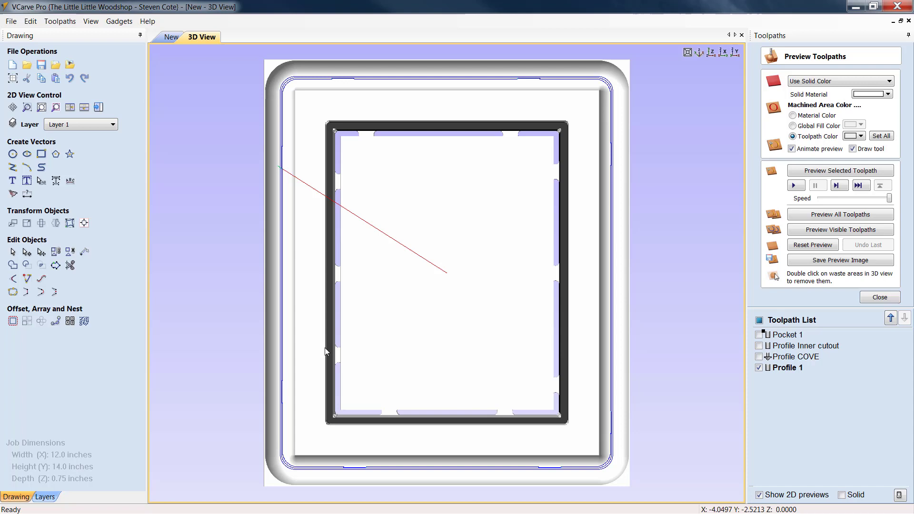
Simulate all toolpaths and orbit the frame to inspect the tabbed inner and outer cutouts
{"action": "left_click", "coordinate": [830, 245]}
{"action": "left_click", "coordinate": [850, 215]}
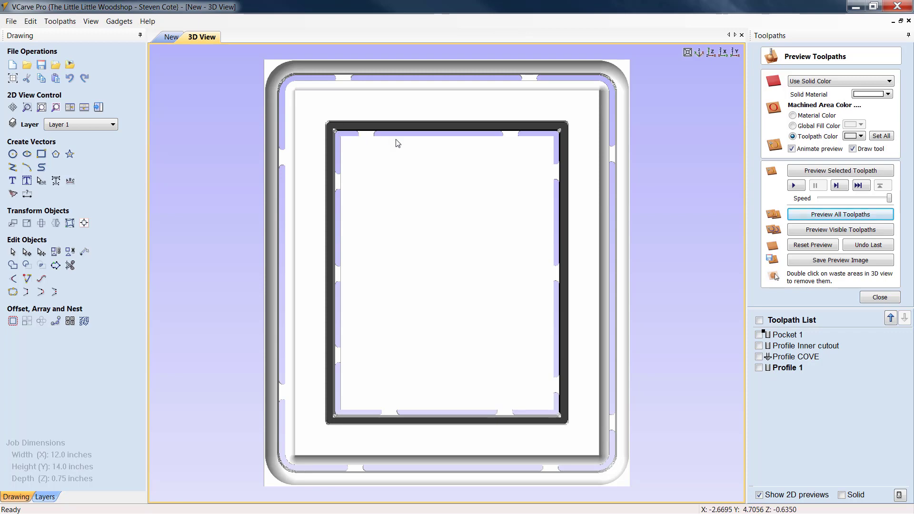
{"action": "left_click_drag", "start_coordinate": [452, 176], "coordinate": [559, 257]}
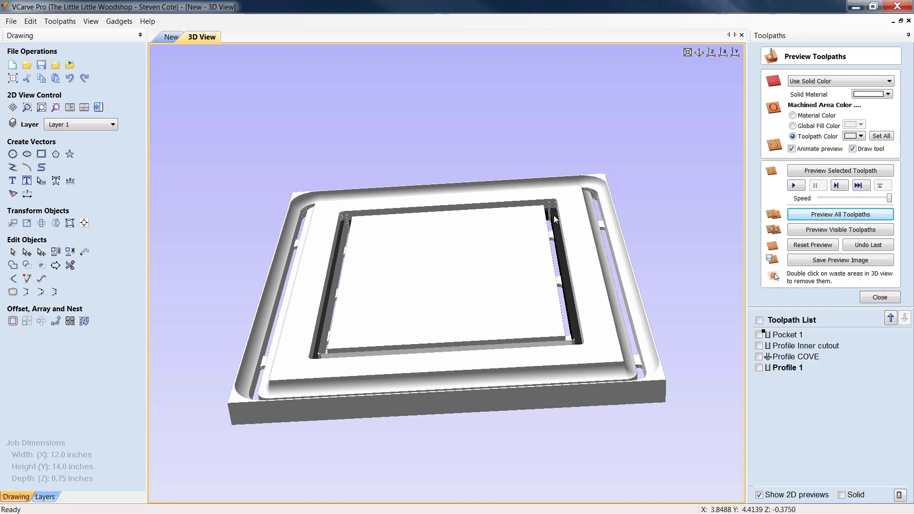
{"action": "left_click_drag", "start_coordinate": [521, 257], "coordinate": [579, 283]}
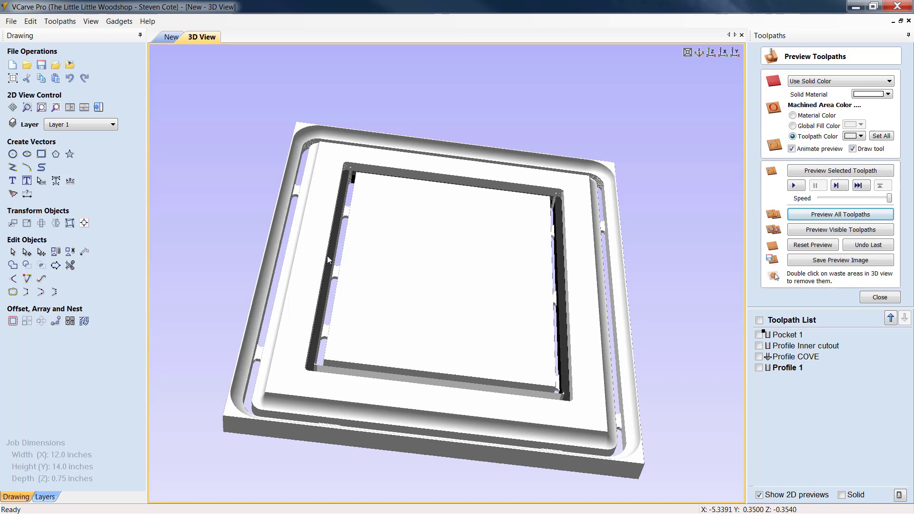
{"action": "left_click_drag", "start_coordinate": [318, 276], "coordinate": [432, 215]}
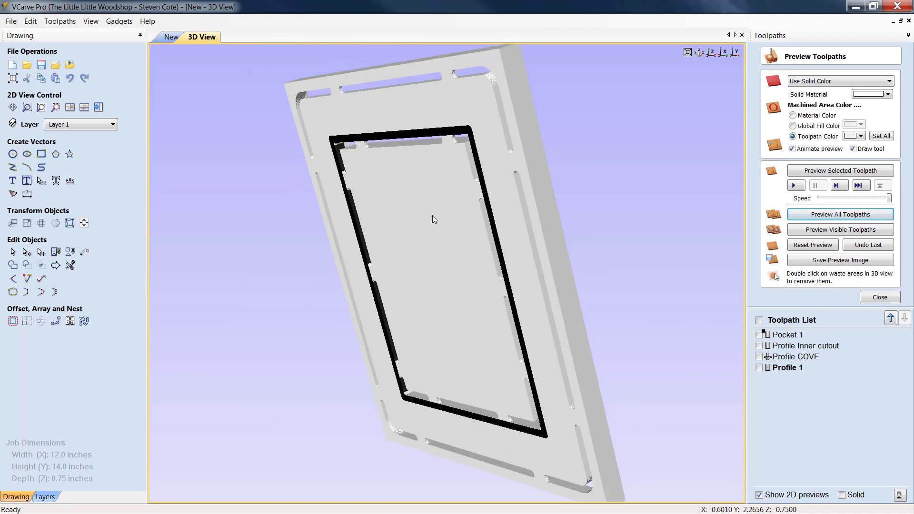
{"action": "left_click_drag", "start_coordinate": [586, 162], "coordinate": [606, 159]}
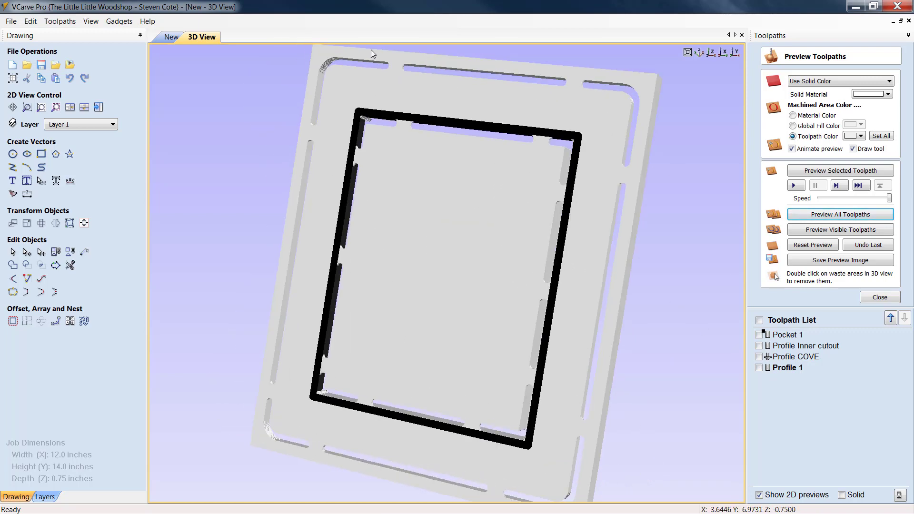
{"action": "left_click_drag", "start_coordinate": [667, 224], "coordinate": [657, 291]}
{"action": "left_click_drag", "start_coordinate": [585, 234], "coordinate": [532, 204]}
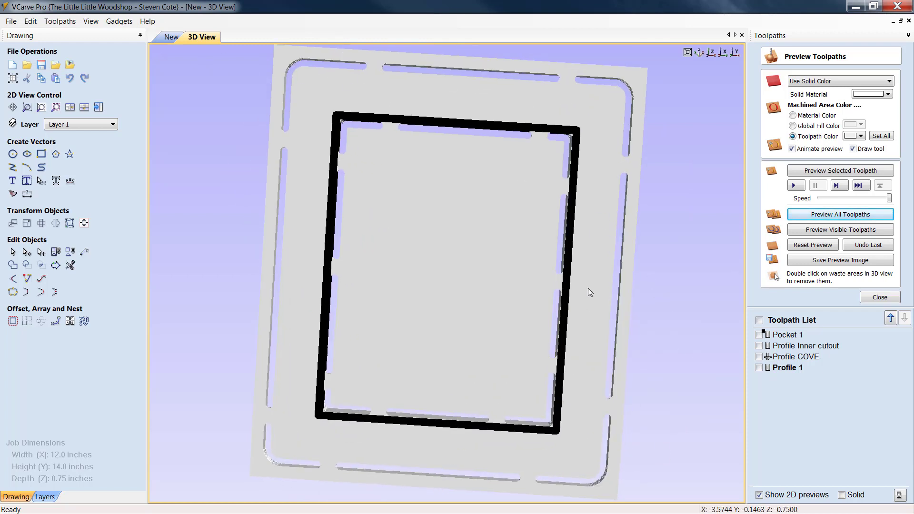
{"action": "left_click_drag", "start_coordinate": [589, 291], "coordinate": [404, 222]}
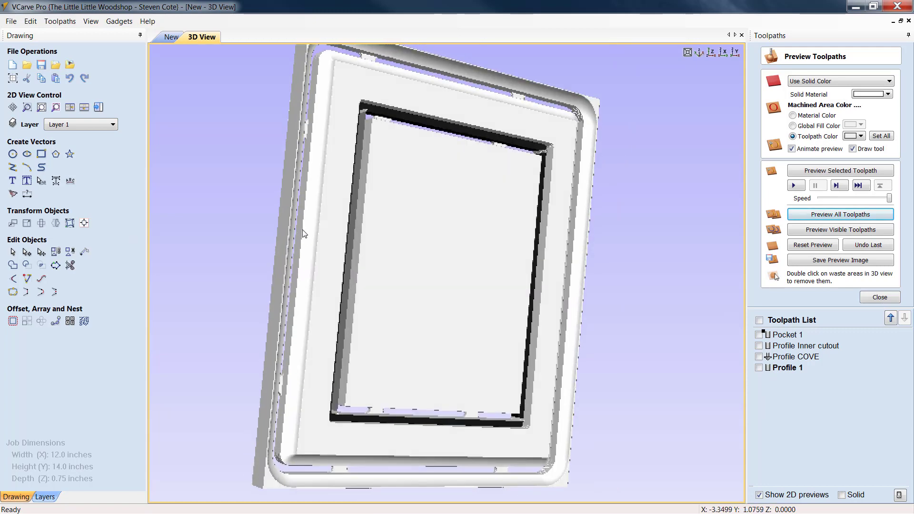
{"action": "left_click_drag", "start_coordinate": [302, 233], "coordinate": [594, 308]}
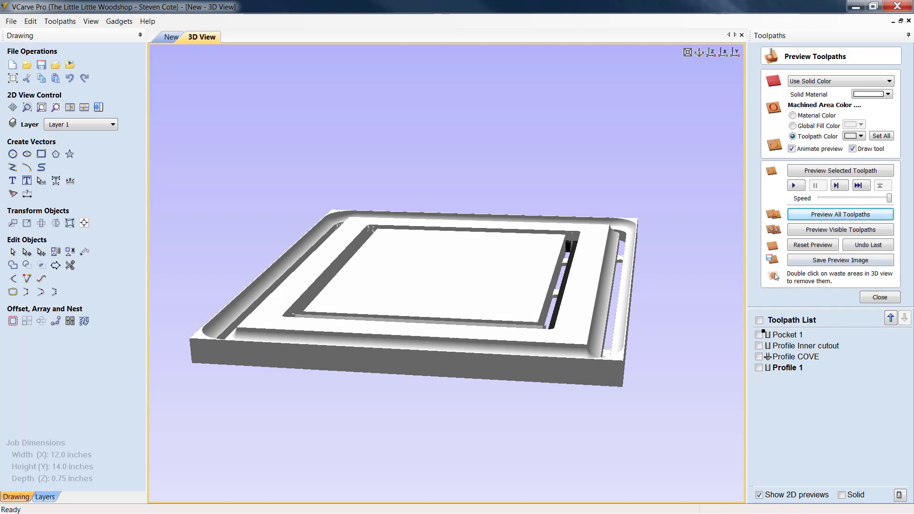
{"action": "left_click", "coordinate": [894, 297]}
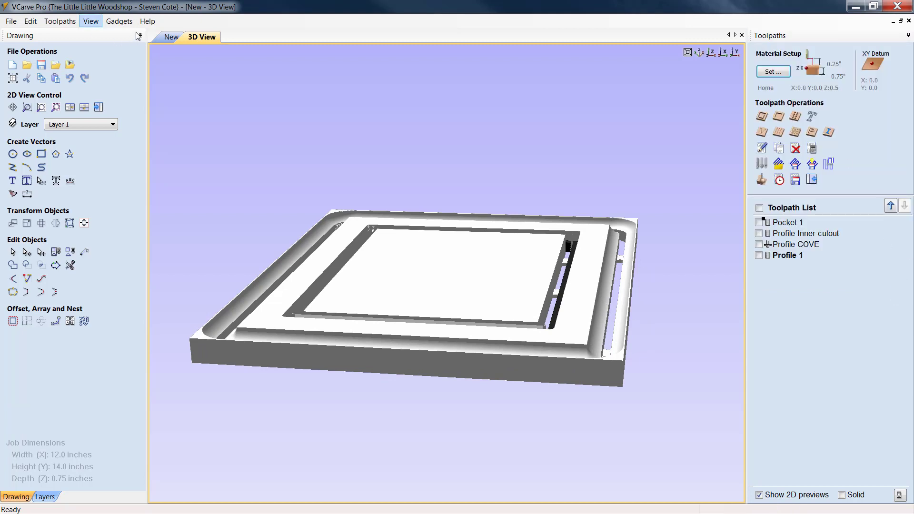
Reopen Profile COVE in the 2D view and switch its tool to the 90° 0.5" V-bit
{"action": "left_click", "coordinate": [170, 37]}
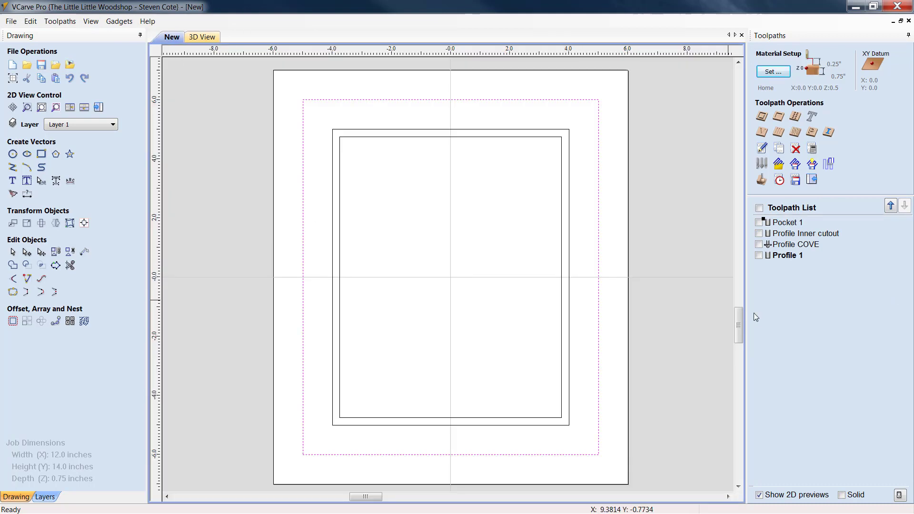
{"action": "left_click", "coordinate": [316, 94]}
{"action": "double_click", "coordinate": [776, 245]}
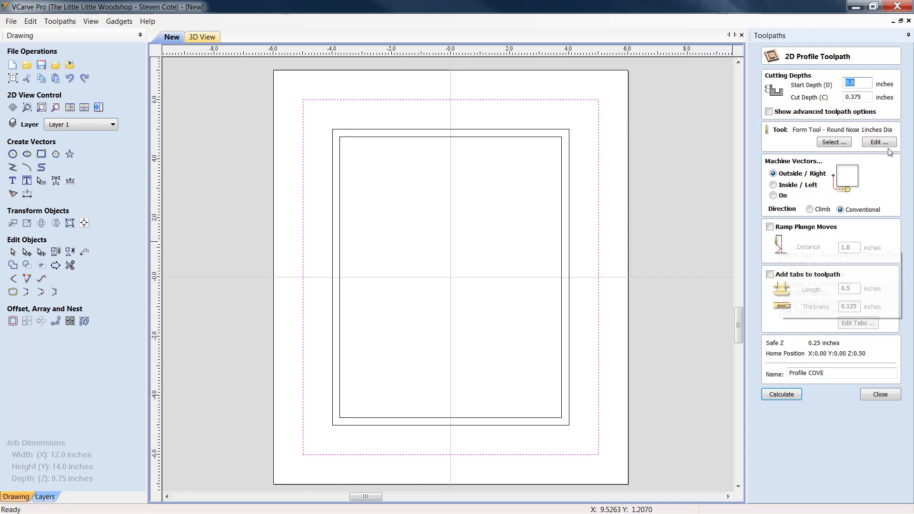
{"action": "left_click", "coordinate": [843, 143]}
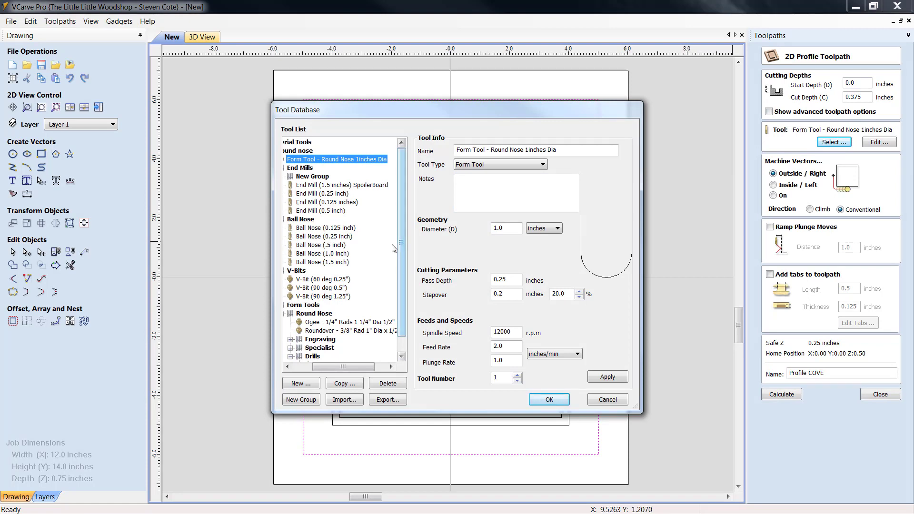
{"action": "left_click", "coordinate": [338, 288]}
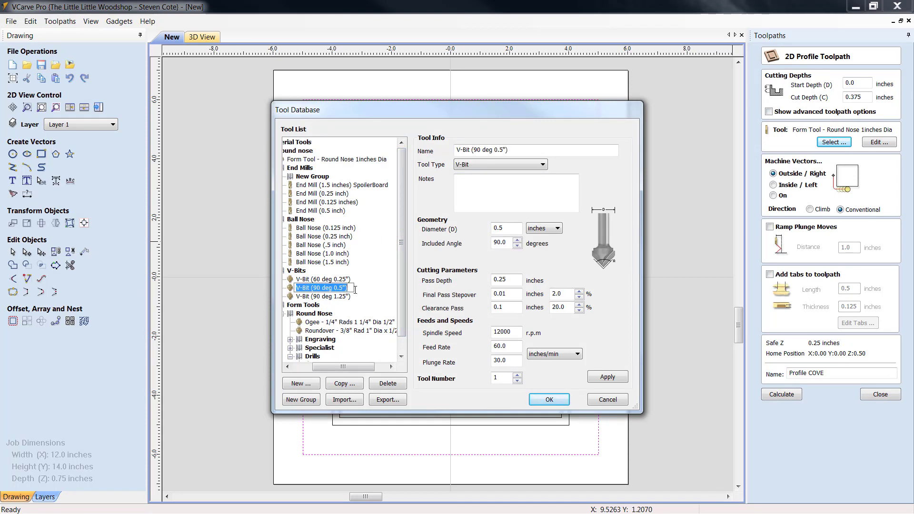
{"action": "left_click", "coordinate": [549, 400]}
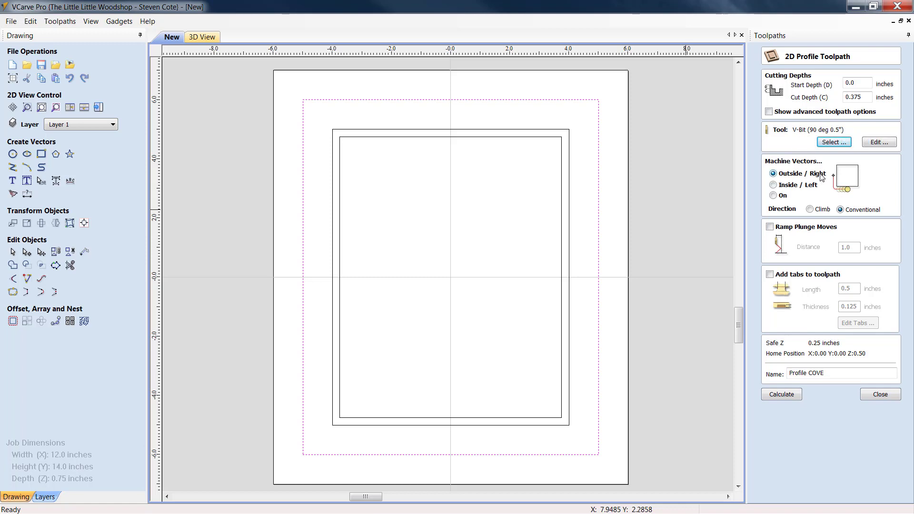
Set the cut depth to 0.25, rename it Profile Chamfer, and recalculate
{"action": "left_click", "coordinate": [859, 97]}
{"action": "key", "text": "BackSpace"}
{"action": "key", "text": "BackSpace"}
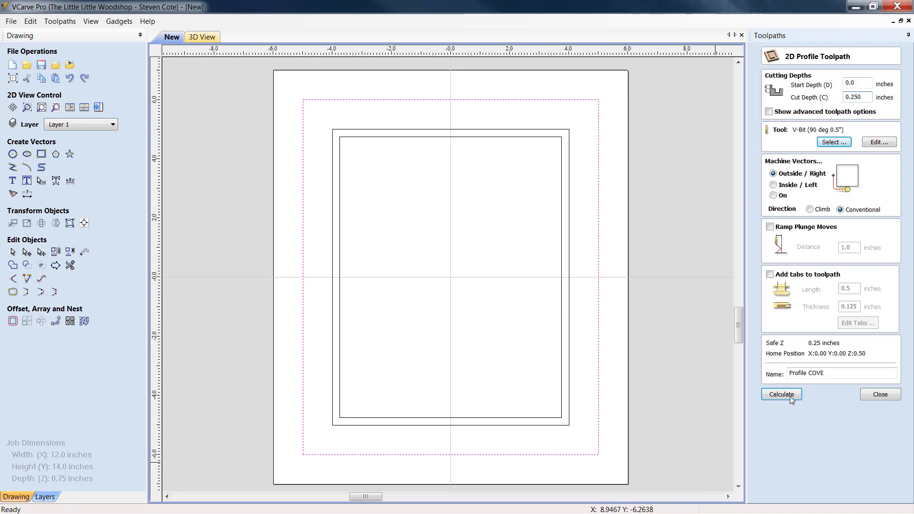
{"action": "left_click", "coordinate": [831, 374]}
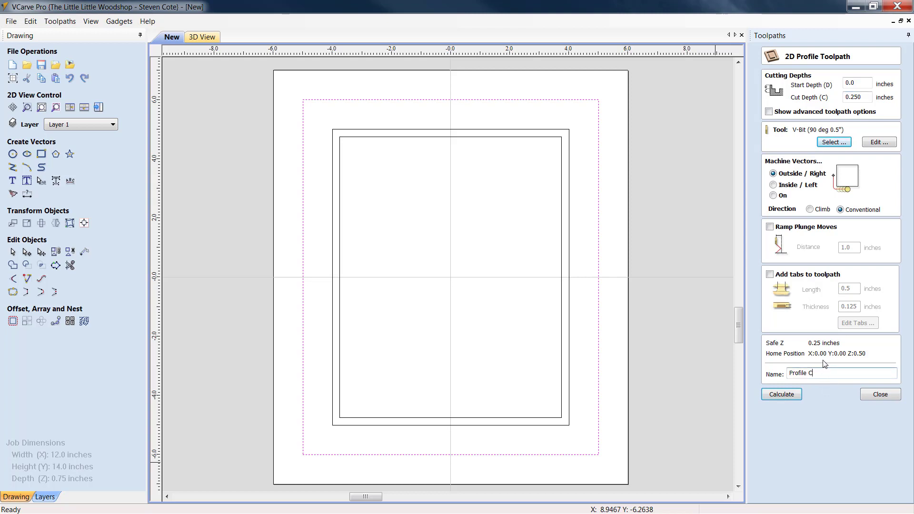
{"action": "type", "text": "Chamfer"}
{"action": "left_click", "coordinate": [778, 395]}
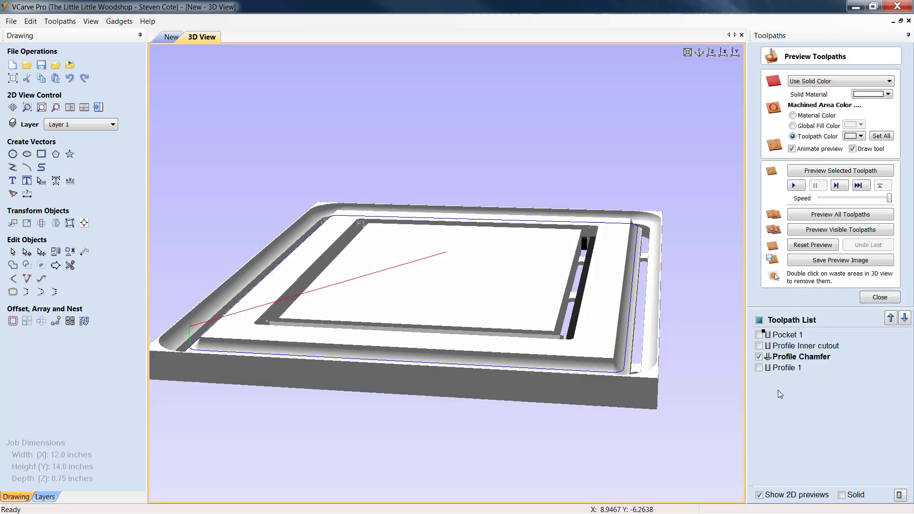
Re-simulate all toolpaths, orbit to check the chamfered outer edge, and go back to the 2D view
{"action": "left_click", "coordinate": [816, 245]}
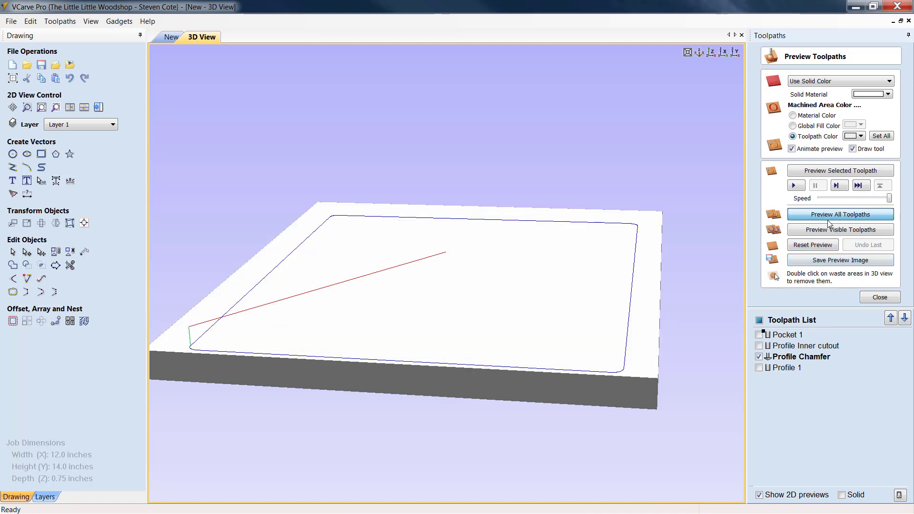
{"action": "left_click", "coordinate": [828, 222]}
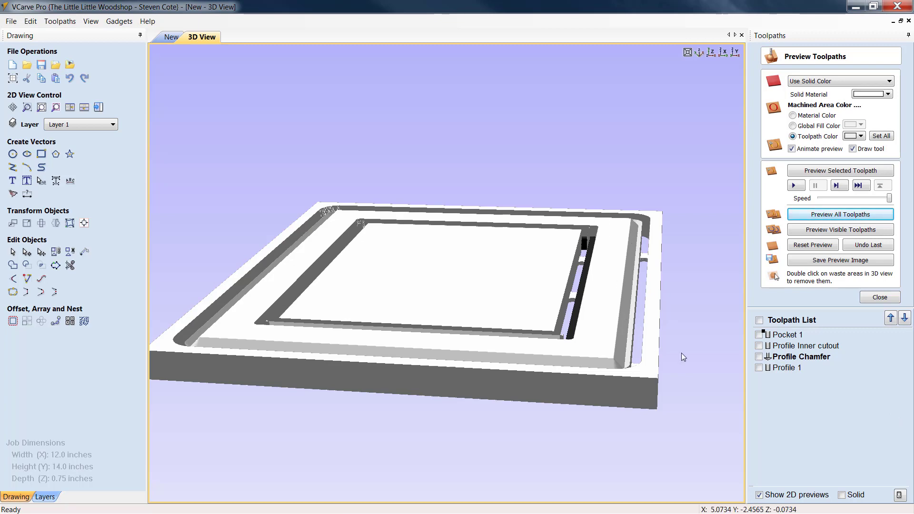
{"action": "left_click_drag", "start_coordinate": [681, 352], "coordinate": [518, 367]}
{"action": "left_click_drag", "start_coordinate": [250, 412], "coordinate": [268, 241]}
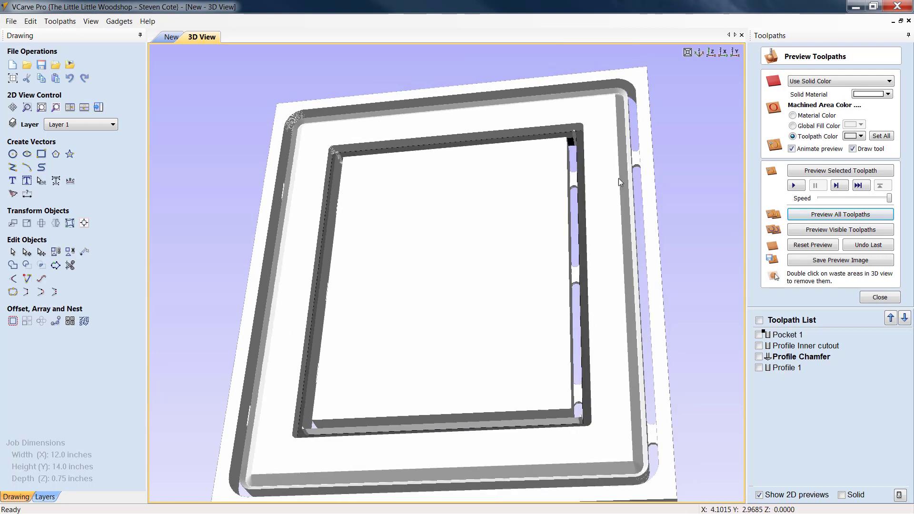
{"action": "left_click_drag", "start_coordinate": [615, 164], "coordinate": [613, 183]}
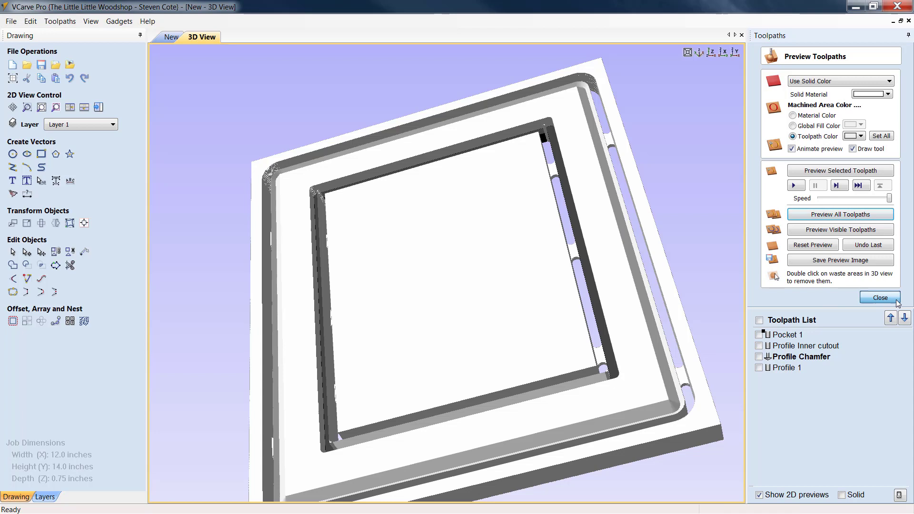
{"action": "left_click", "coordinate": [880, 297]}
{"action": "left_click", "coordinate": [171, 37]}
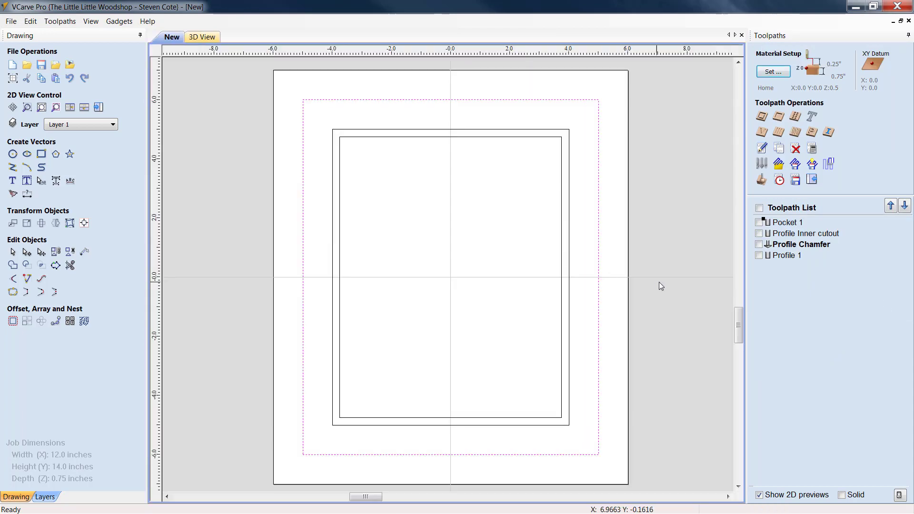
Reopen Profile 1, lower its allowance offset from 0.375 to 0.25, and recalculate past the warning
{"action": "double_click", "coordinate": [782, 256]}
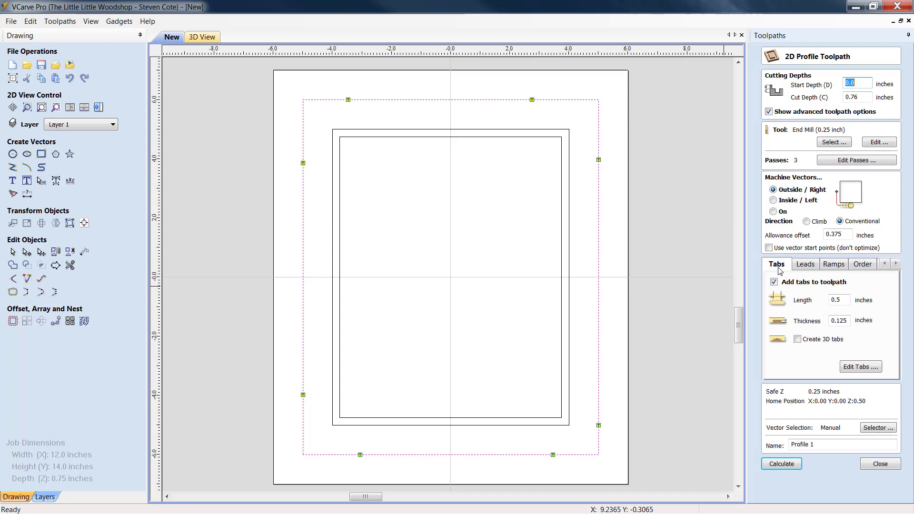
{"action": "left_click", "coordinate": [838, 234]}
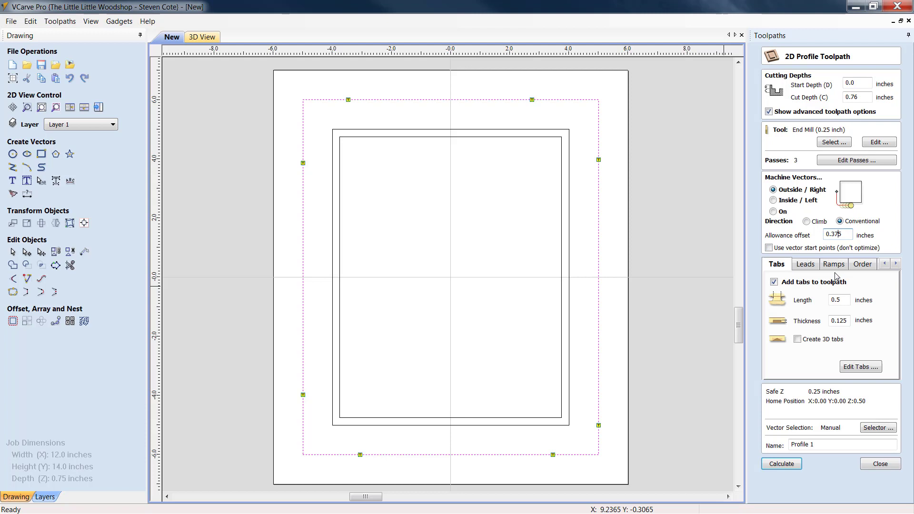
{"action": "key", "text": "BackSpace"}
{"action": "left_click", "coordinate": [788, 468]}
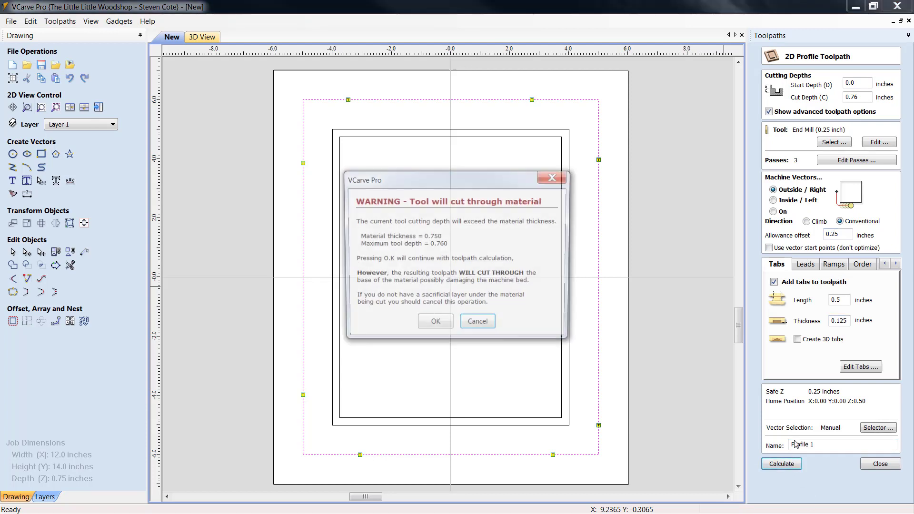
{"action": "left_click", "coordinate": [425, 325]}
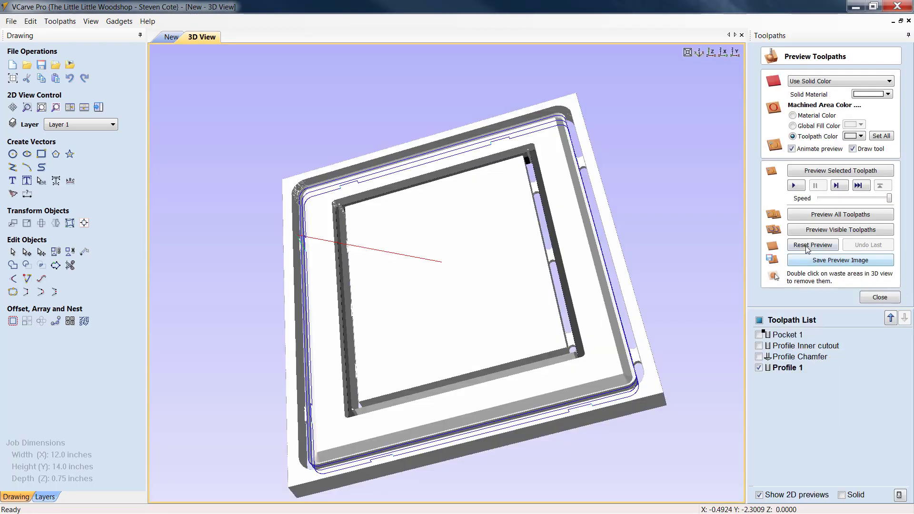
Reset and re-run the simulation of all toolpaths, then inspect the finished frame's 0.25-inch outer cutout in 3D
{"action": "left_click", "coordinate": [806, 249]}
{"action": "left_click", "coordinate": [839, 214]}
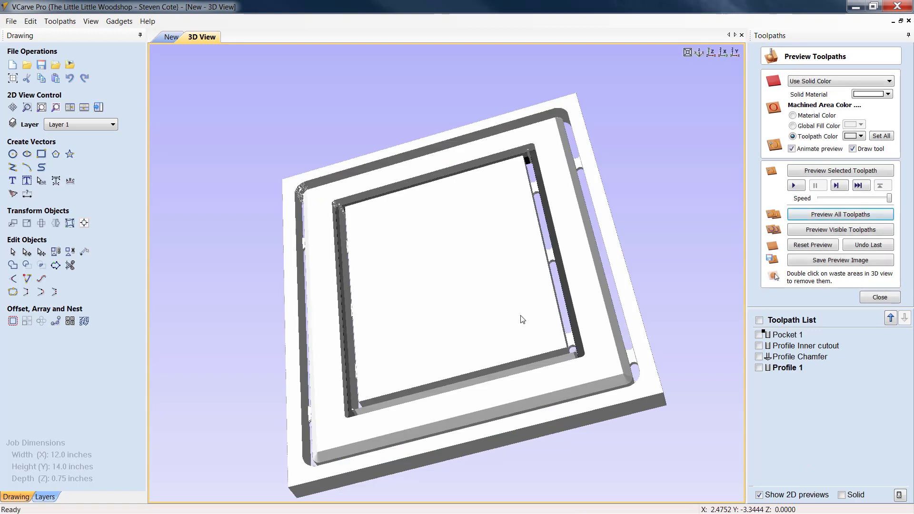
{"action": "left_click_drag", "start_coordinate": [419, 296], "coordinate": [163, 185]}
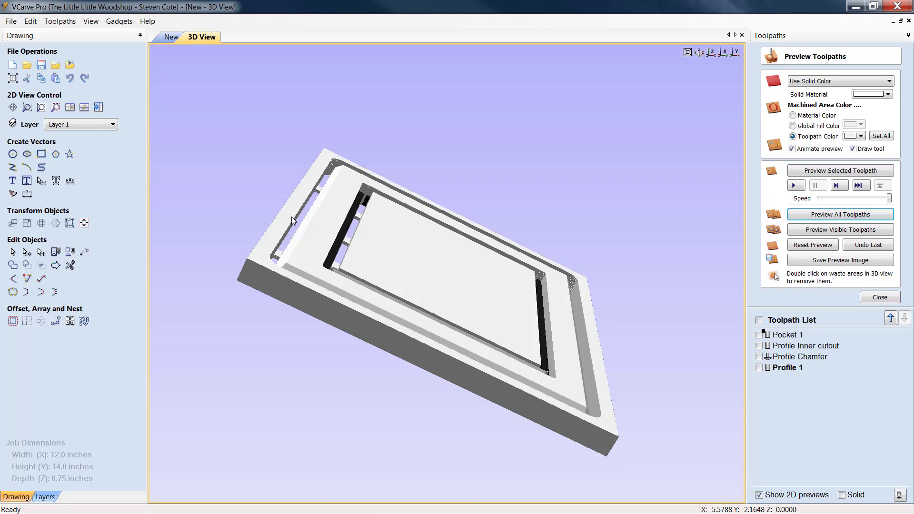
{"action": "left_click_drag", "start_coordinate": [291, 216], "coordinate": [404, 229]}
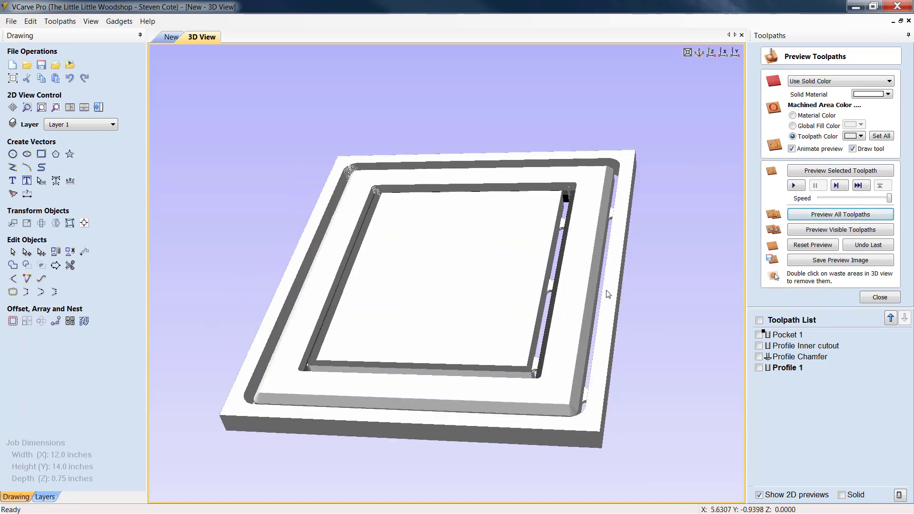
{"action": "scroll", "coordinate": [608, 290], "scroll_direction": "up", "scroll_amount": 3}
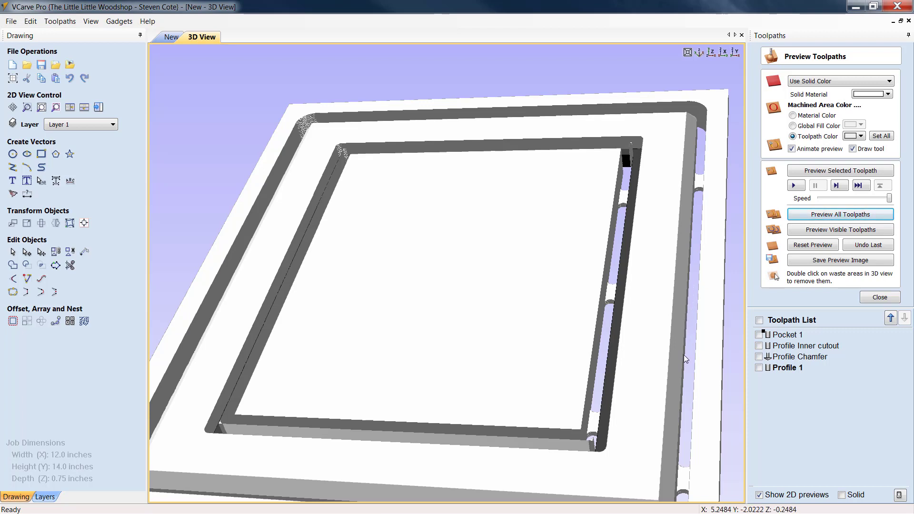
{"action": "scroll", "coordinate": [526, 310], "scroll_direction": "down", "scroll_amount": 3}
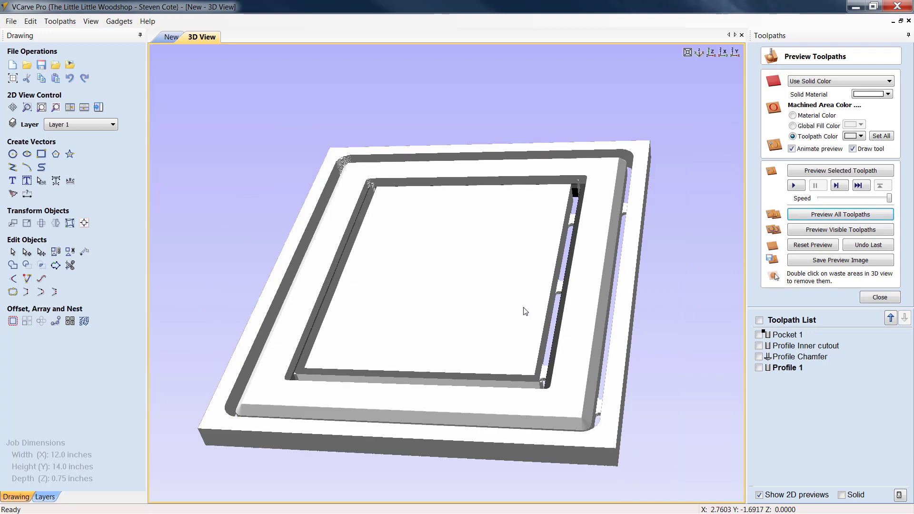
{"action": "scroll", "coordinate": [526, 311], "scroll_direction": "down", "scroll_amount": 3}
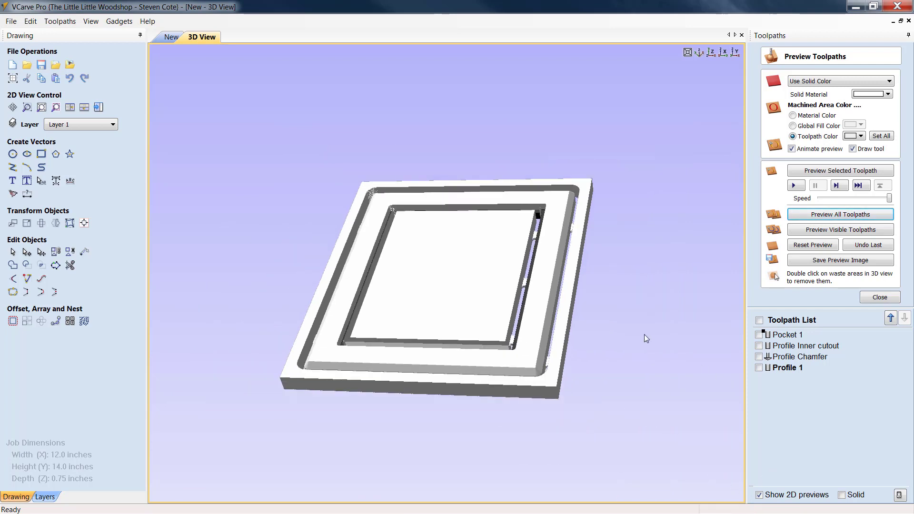